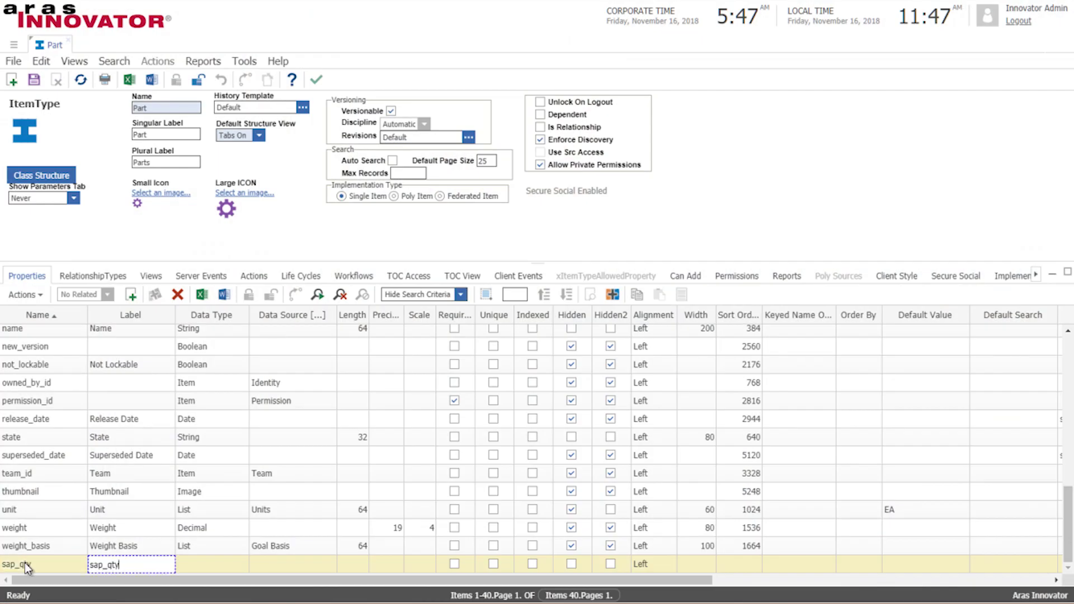
# - Close the Part ItemType and show the Design Parts list with the Extruder part previewed
pyautogui.write('SAP Qty')
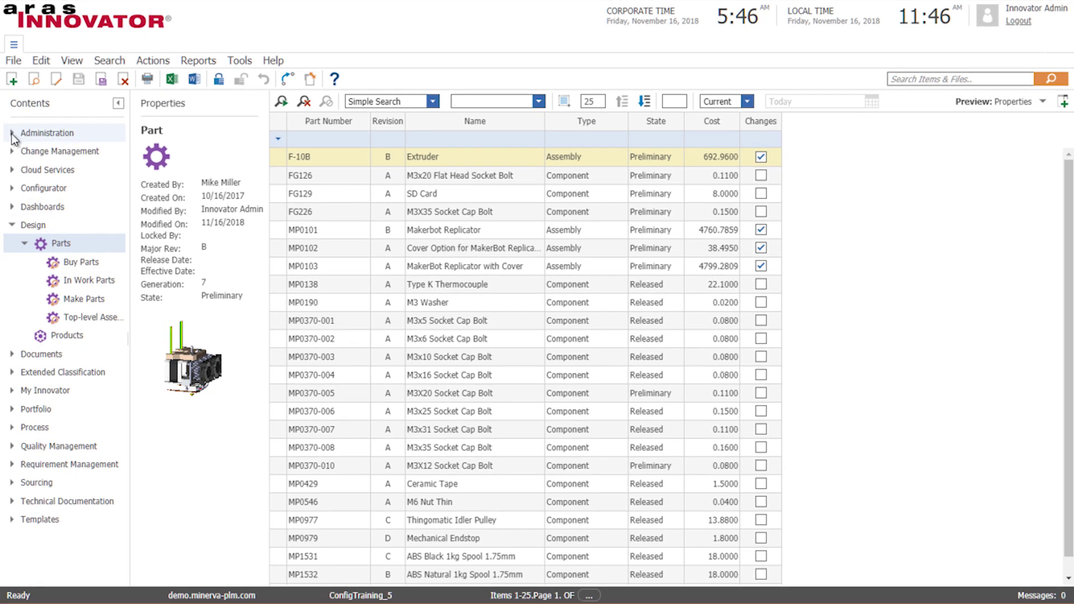
# - Search Administration ItemTypes for 'Part' and open the Part ItemType definition
pyautogui.click(11, 133)
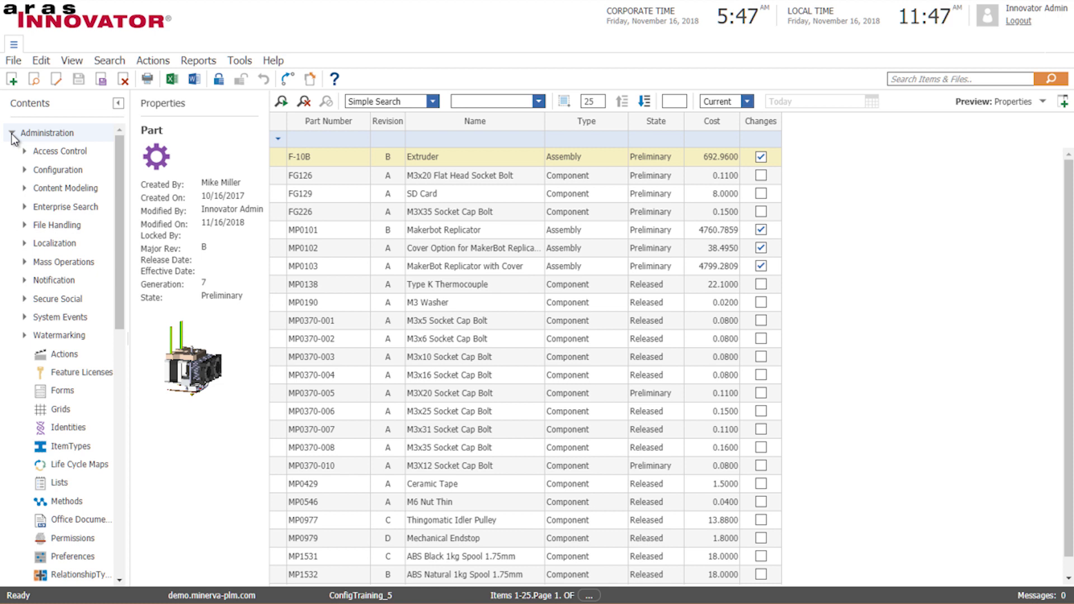
pyautogui.click(66, 446)
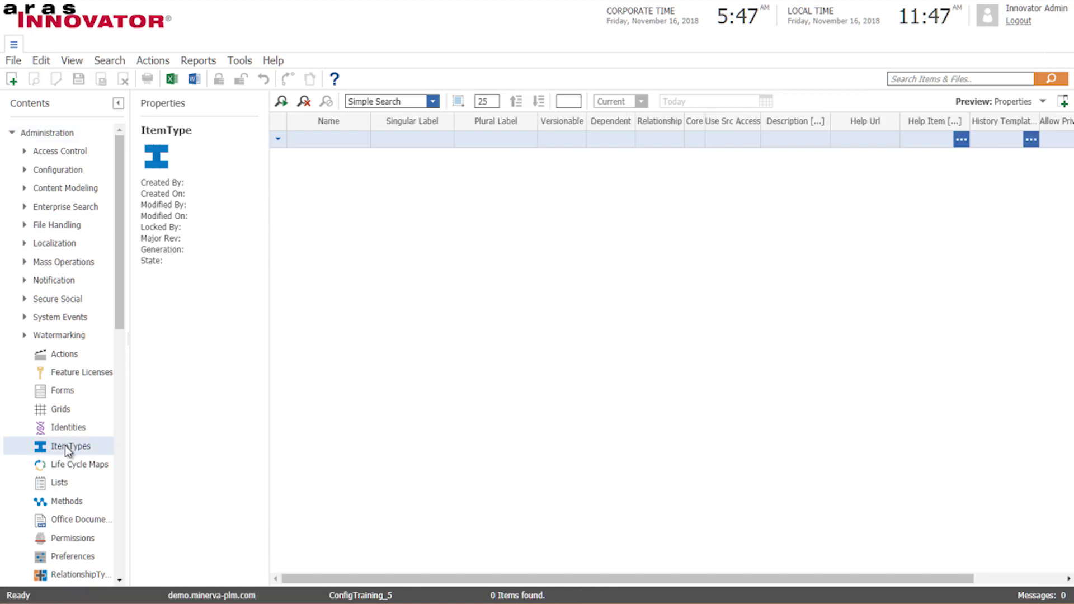
pyautogui.click(336, 140)
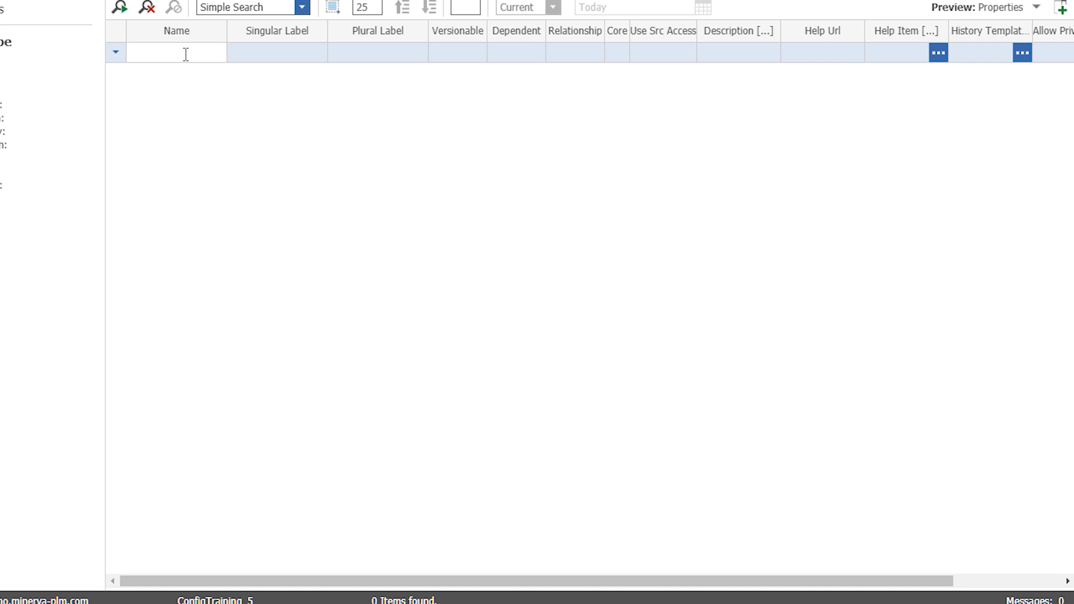
pyautogui.write('Part')
pyautogui.press('Return')
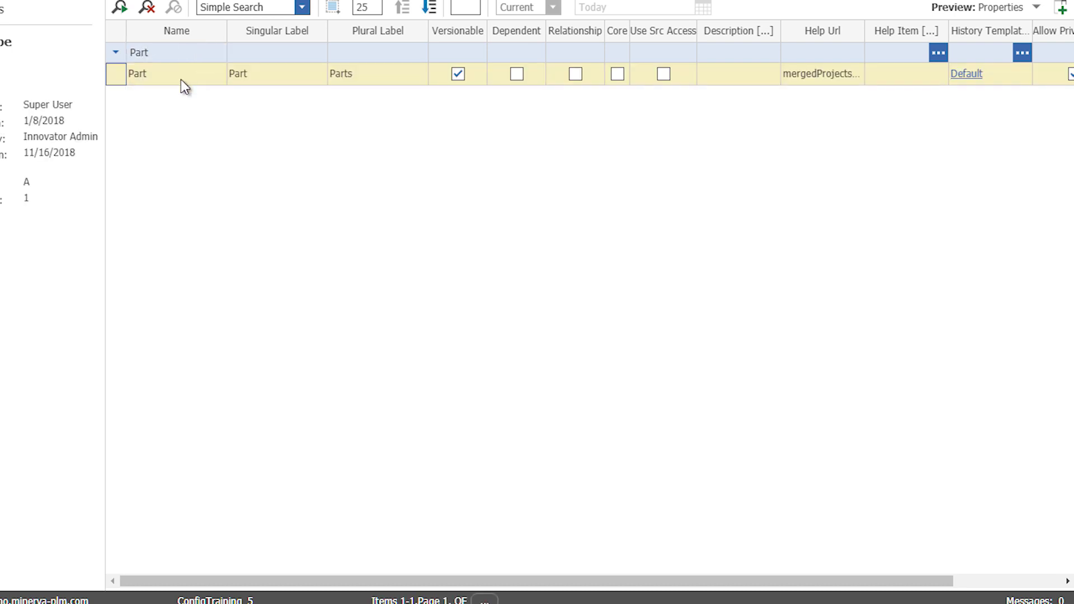
pyautogui.doubleClick(163, 72)
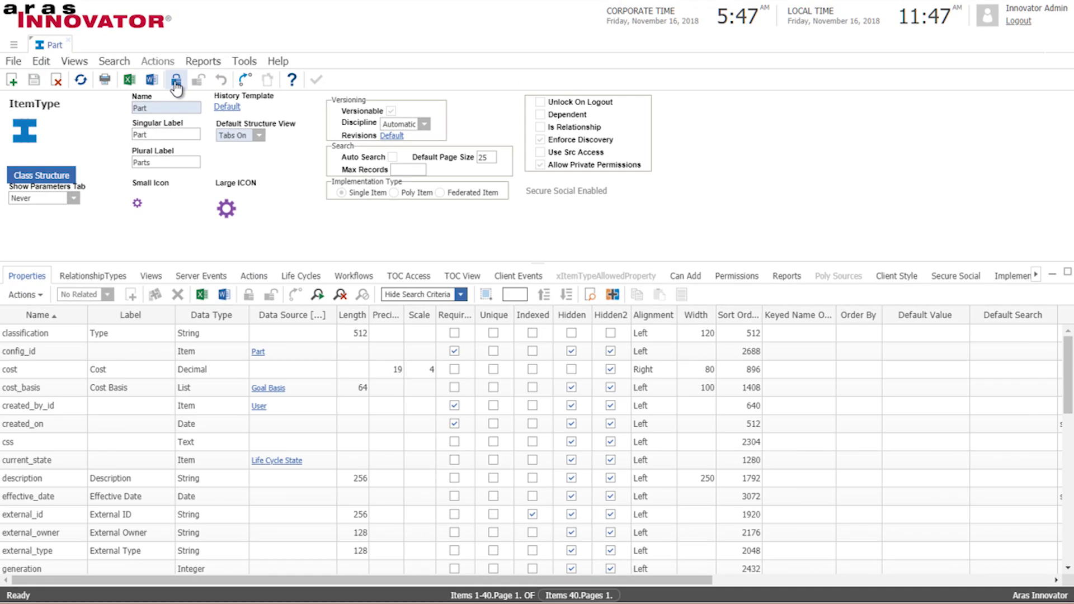
# - Lock Part and add a sap_qty property labelled 'SAP Qty' with data type Federated
pyautogui.click(176, 83)
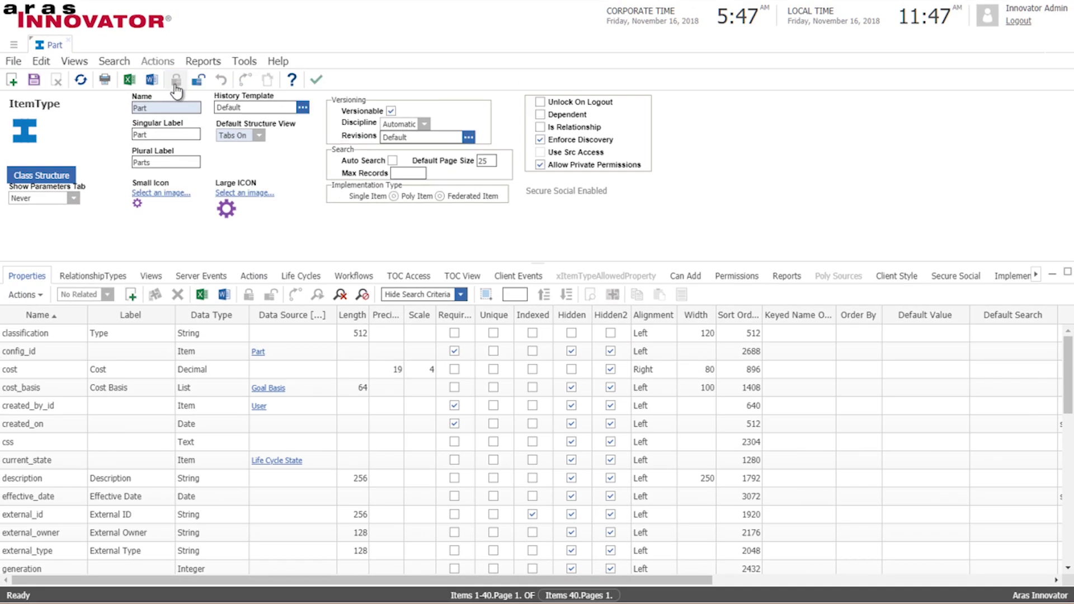
pyautogui.click(131, 295)
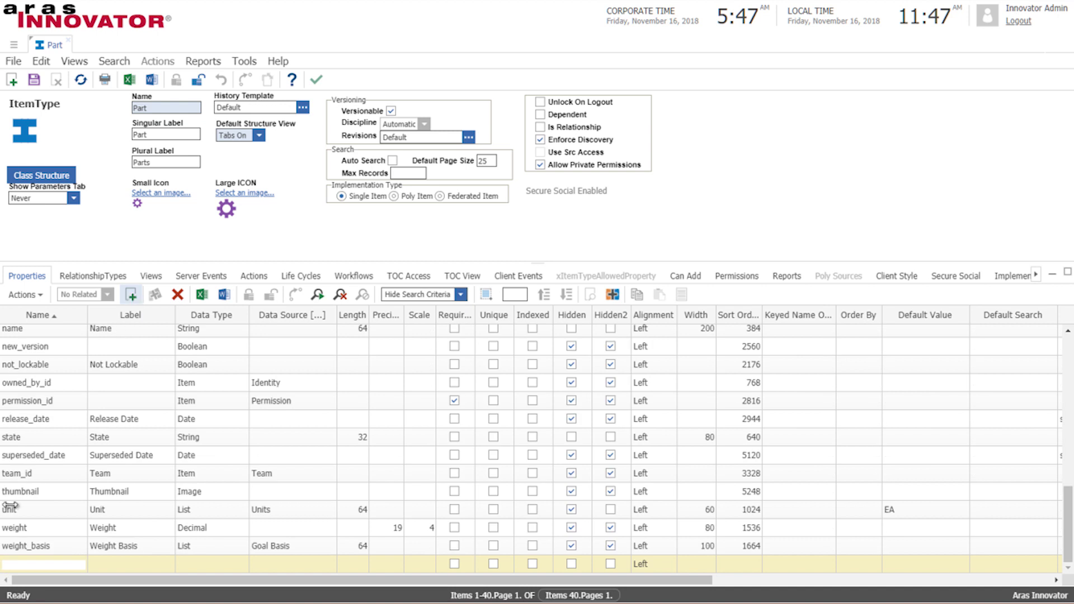
pyautogui.write('sap_qty')
pyautogui.press('Tab')
pyautogui.write('SA')
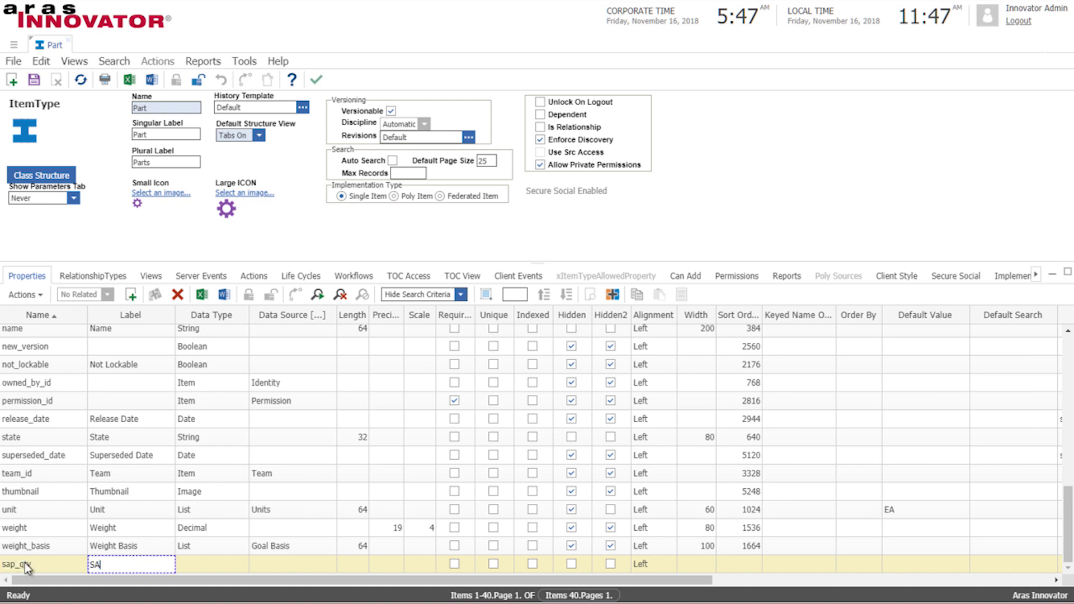
pyautogui.write('P Qty')
pyautogui.click(220, 563)
pyautogui.click(241, 565)
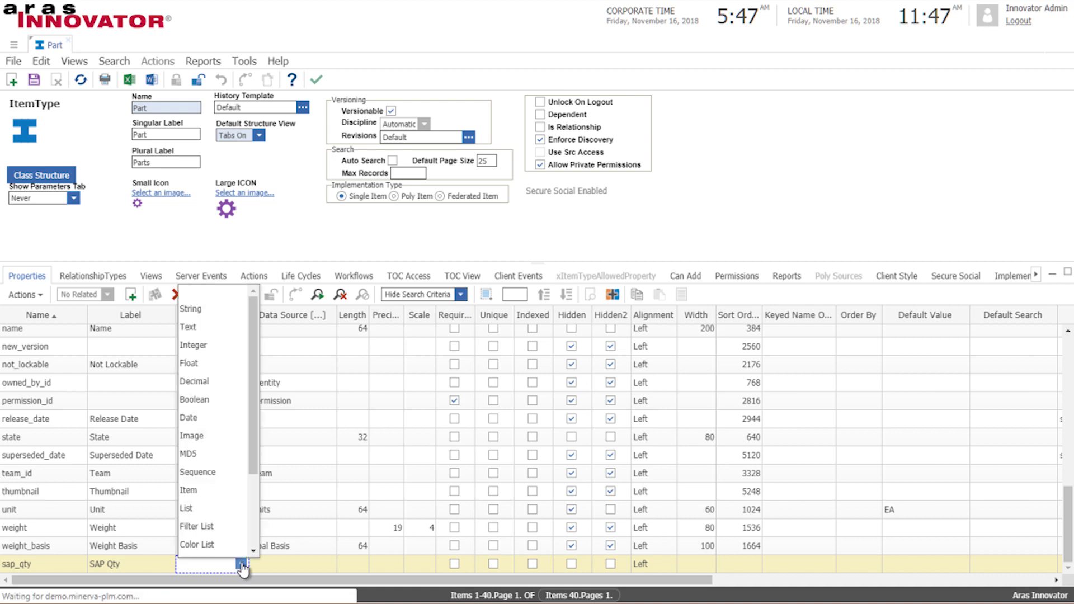
pyautogui.write('Federated')
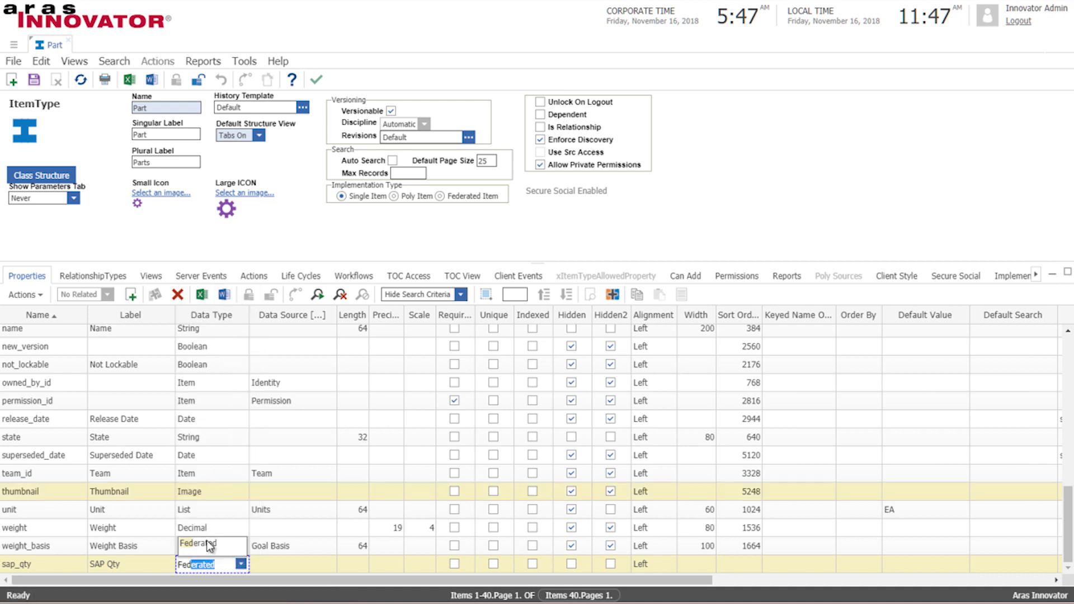
pyautogui.click(208, 546)
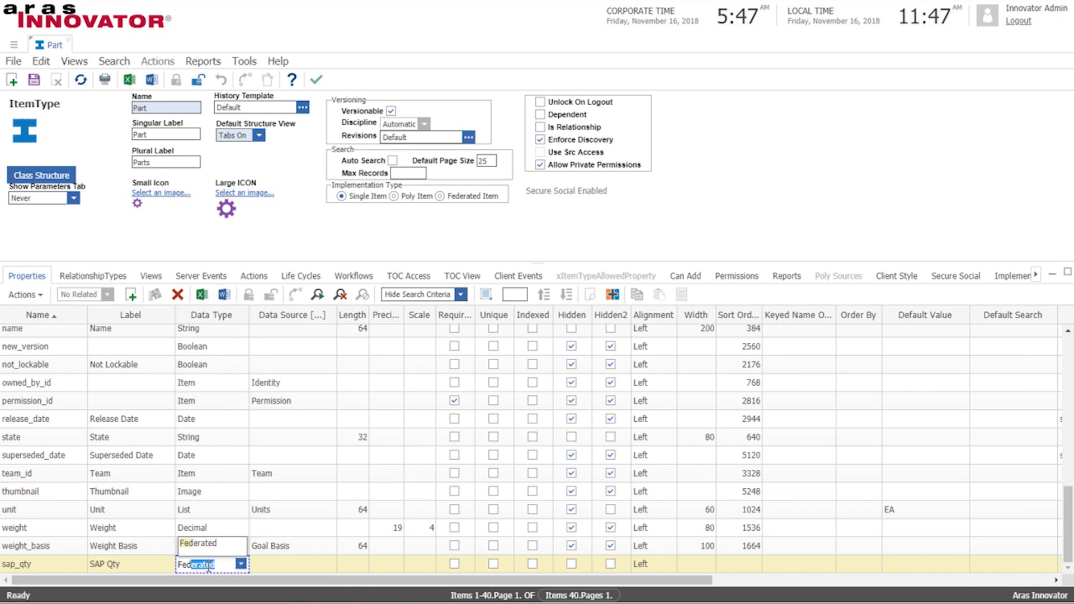
pyautogui.click(270, 567)
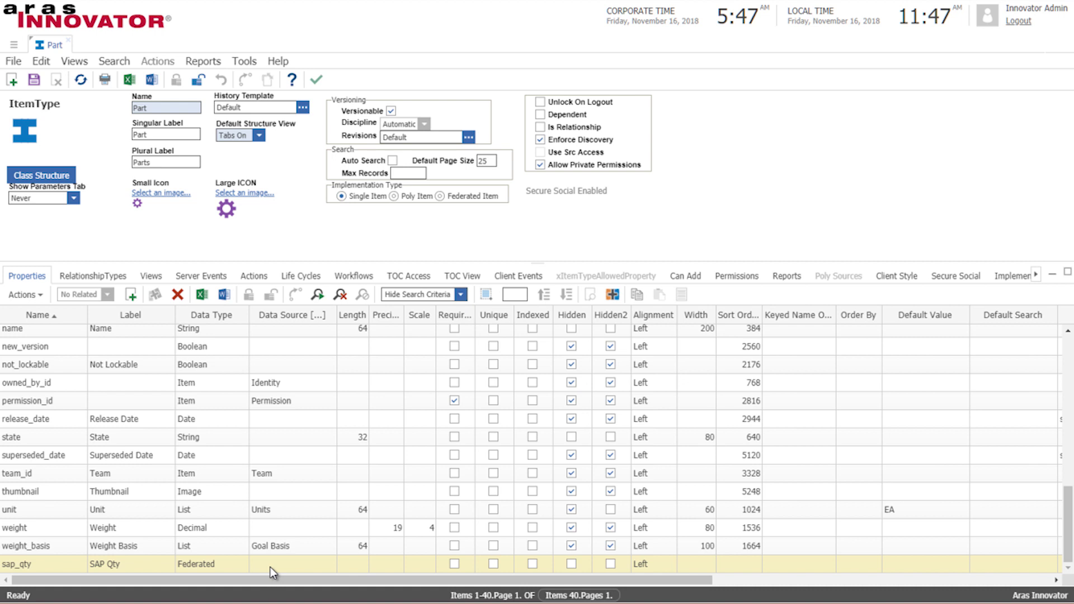
# - Add a sap_unit property labelled 'SAP Unit' with data type Federated
pyautogui.click(134, 302)
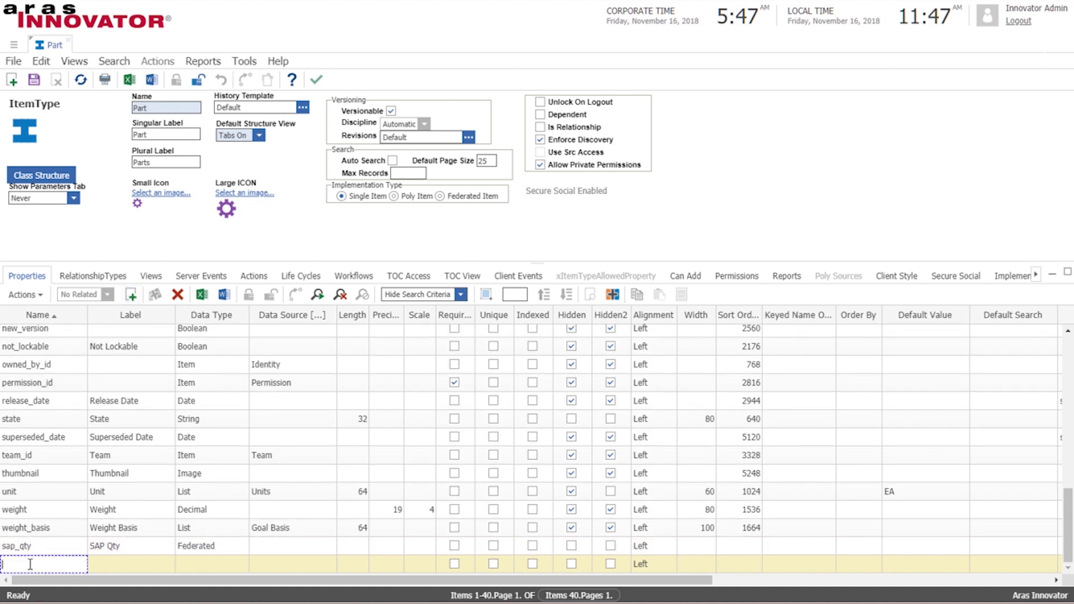
pyautogui.write('sap_unit')
pyautogui.press('Tab')
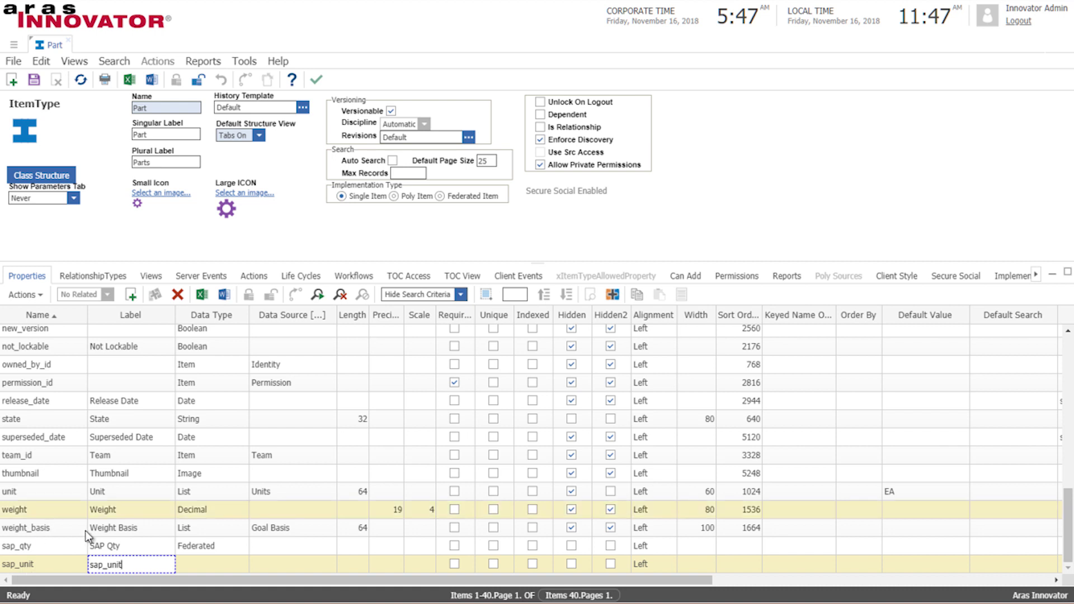
pyautogui.moveTo(128, 559); pyautogui.dragTo(53, 560)
pyautogui.write('SAP Unit')
pyautogui.press('Tab')
pyautogui.write('fed')
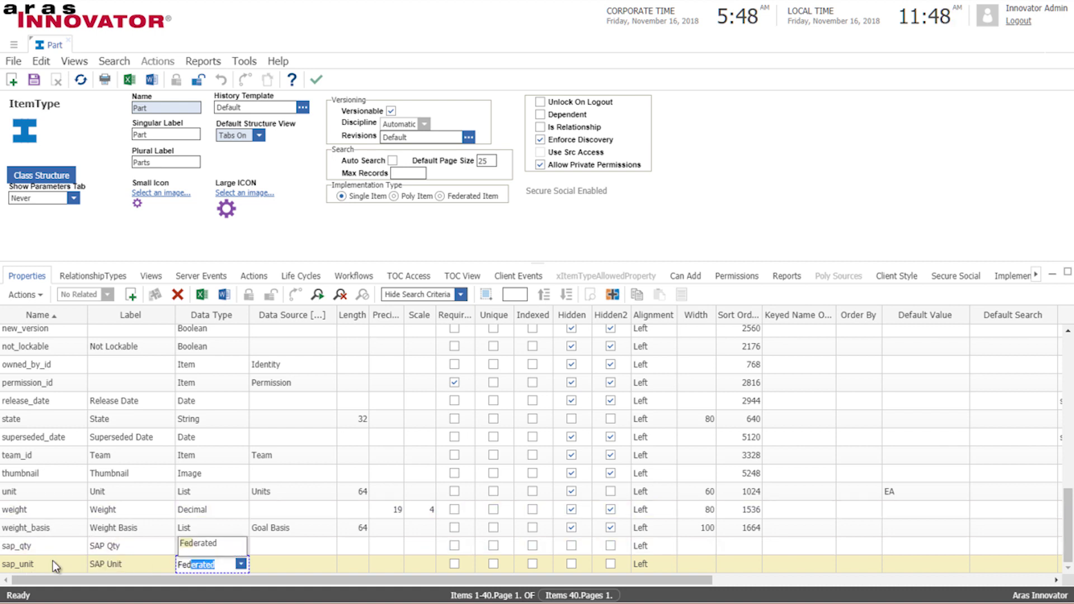
pyautogui.click(263, 566)
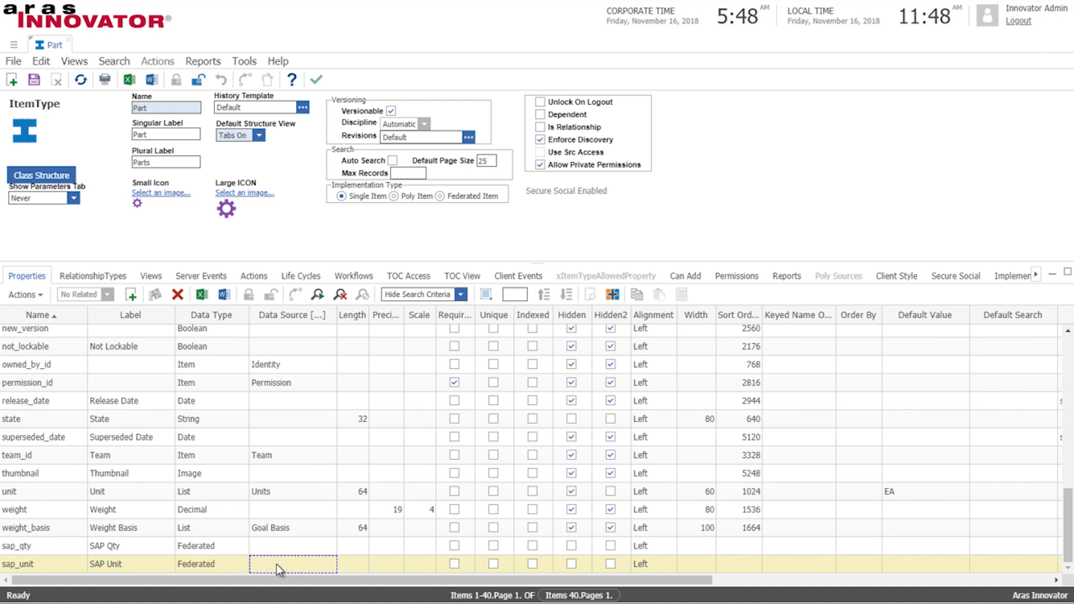
# - Mark sap_qty and sap_unit as Hidden, sap_unit also Hidden2, and save the Part ItemType
pyautogui.click(571, 546)
pyautogui.click(571, 564)
pyautogui.click(612, 565)
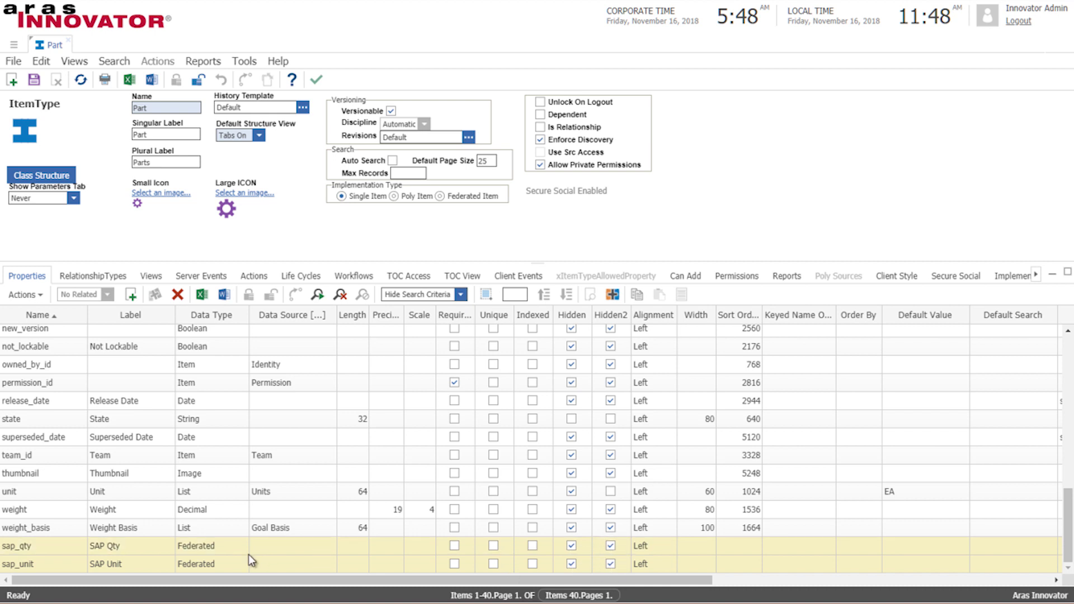
pyautogui.click(35, 84)
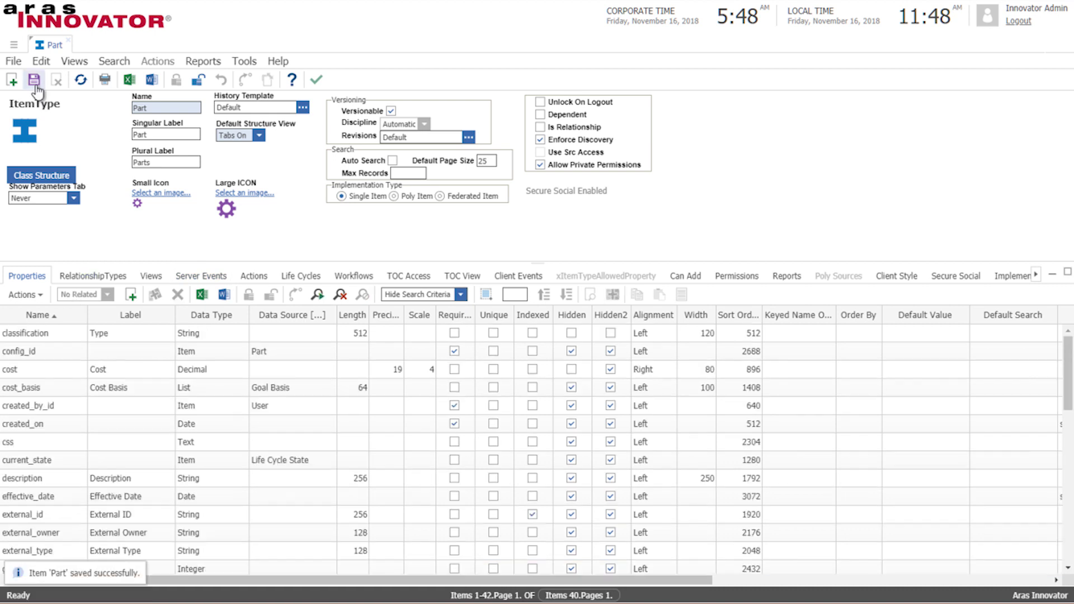
# - Close Part and start a new Method from the Methods entry in the Contents tree
pyautogui.click(15, 46)
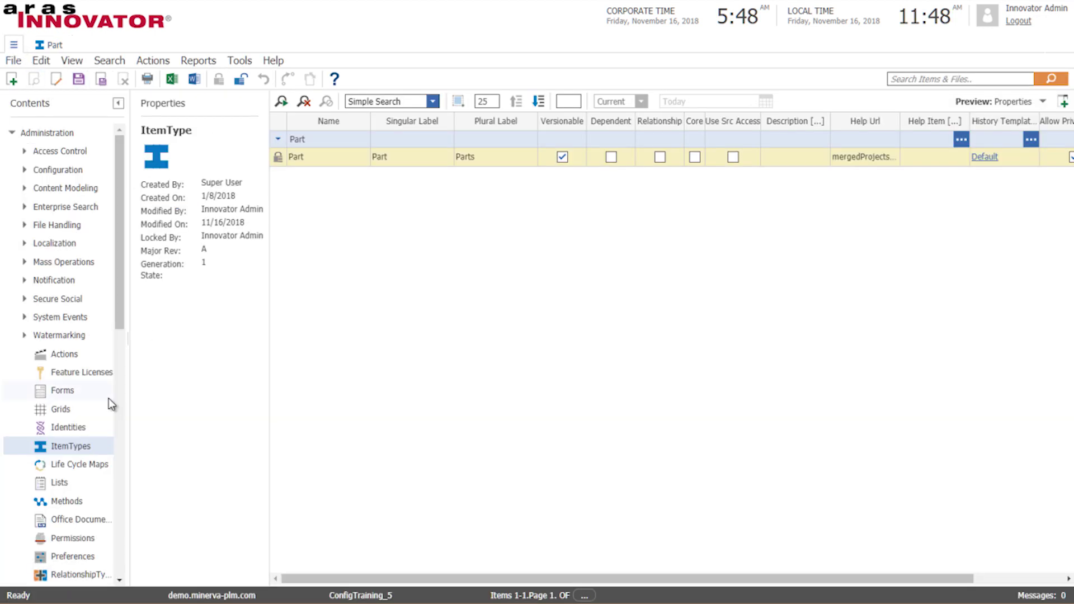
pyautogui.moveTo(121, 316); pyautogui.dragTo(120, 378)
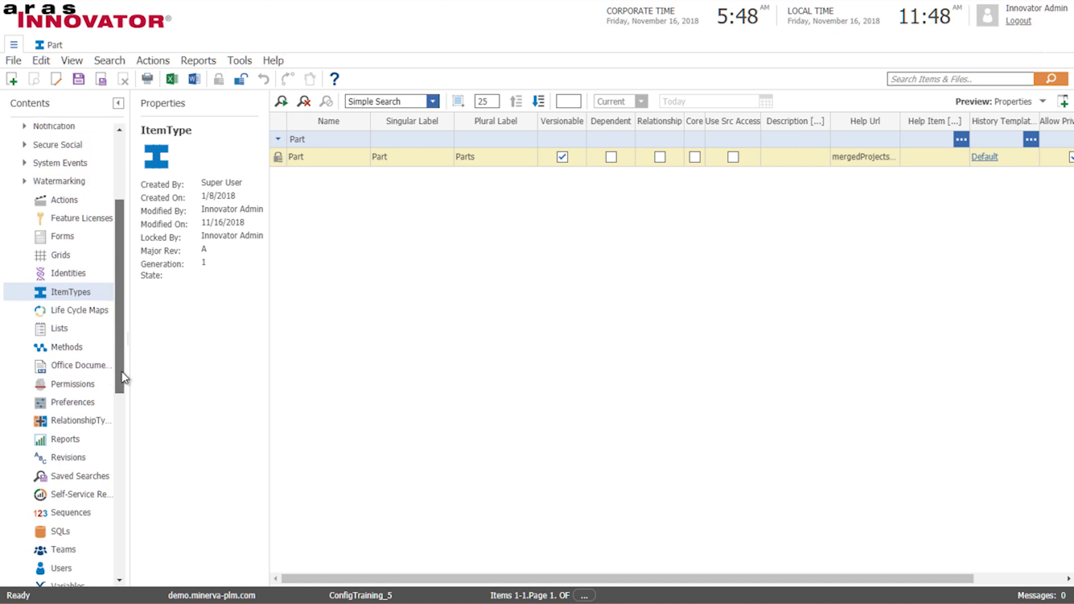
pyautogui.click(62, 345)
pyautogui.rightClick(61, 345)
pyautogui.click(70, 358)
# - Name the method SAP_StockReader and set it to run server-side in C#
pyautogui.click(50, 100)
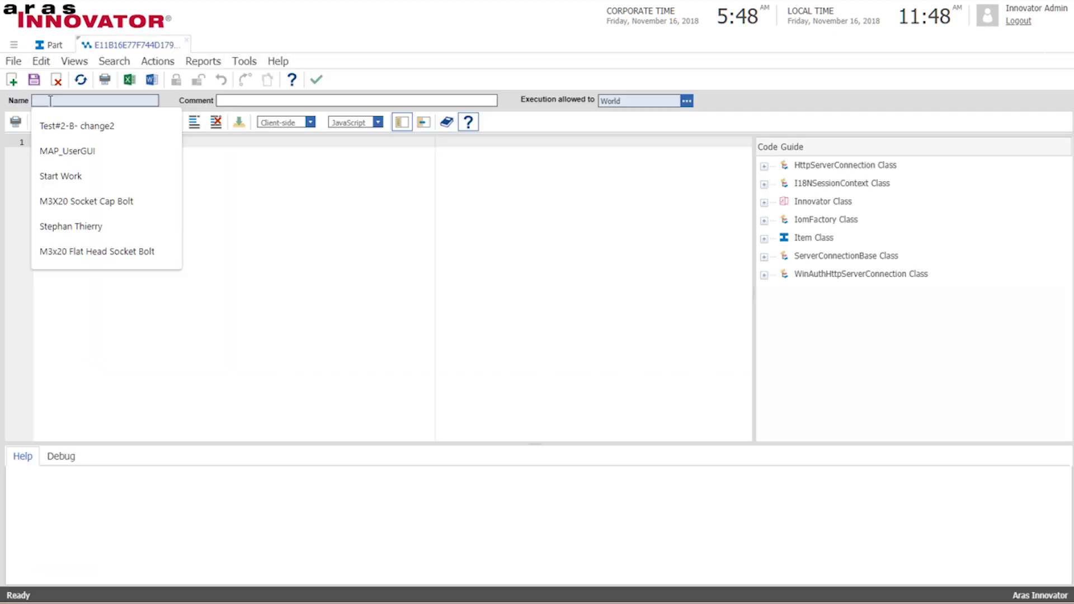
pyautogui.write('SAP')
pyautogui.press('Down')
pyautogui.press('Return')
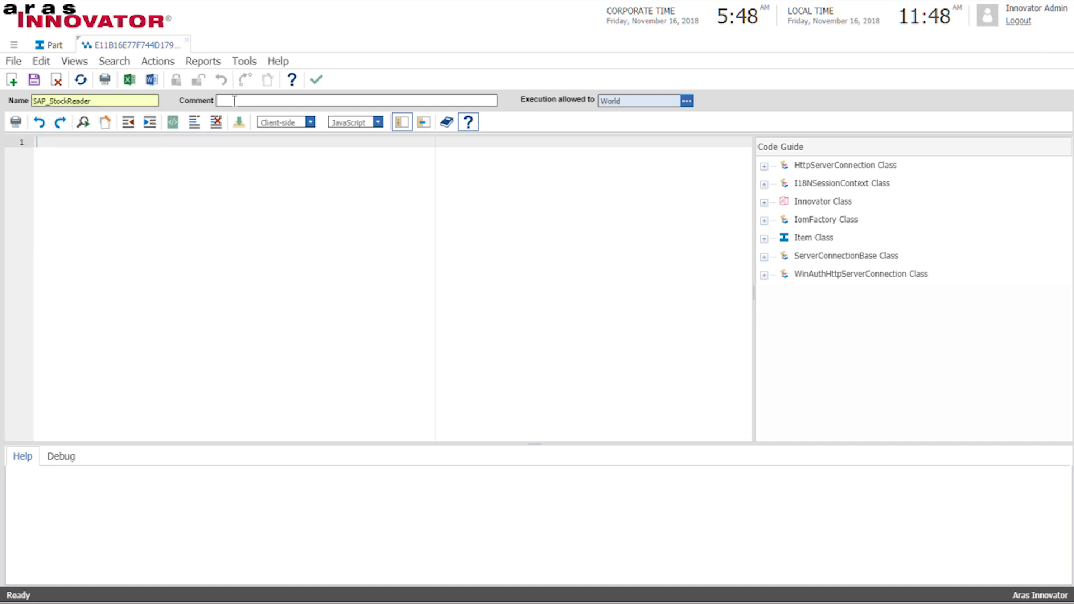
pyautogui.moveTo(47, 101); pyautogui.dragTo(32, 103)
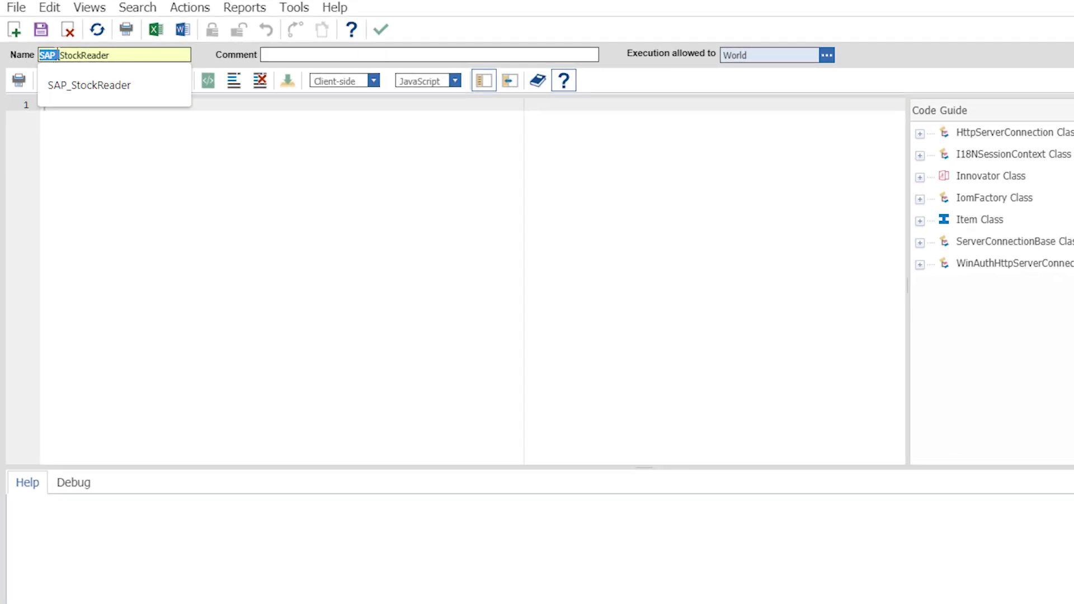
pyautogui.click(139, 54)
pyautogui.click(319, 55)
pyautogui.click(266, 168)
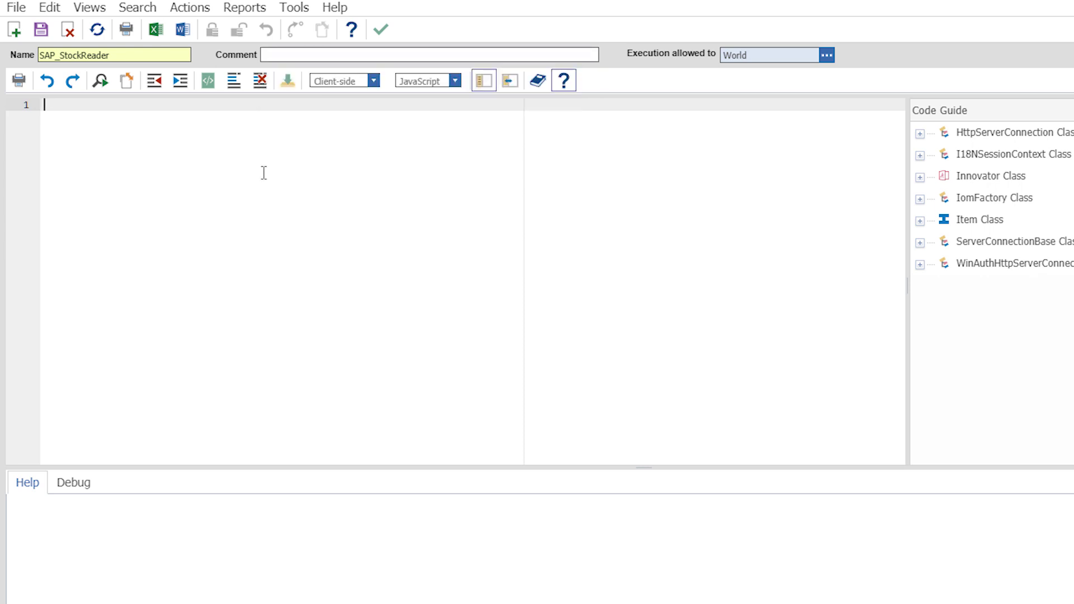
pyautogui.click(362, 85)
pyautogui.click(335, 98)
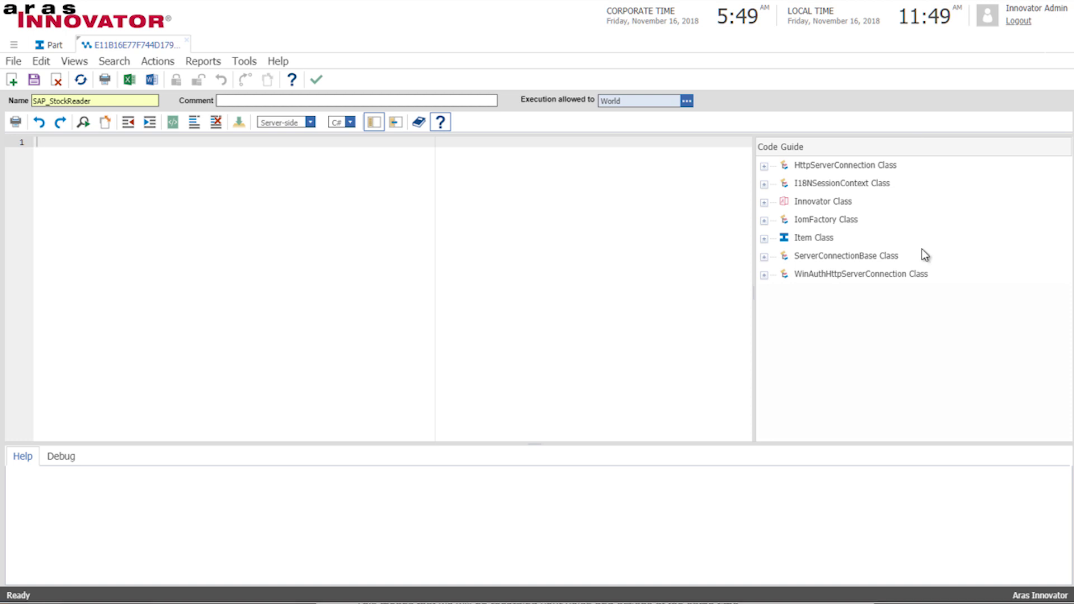
# - Paste the C# SAP stock-reading code into SAP_StockReader, review its sandbox.api.sap.com request, and return to Part
pyautogui.hotkey('ctrl', 'v')
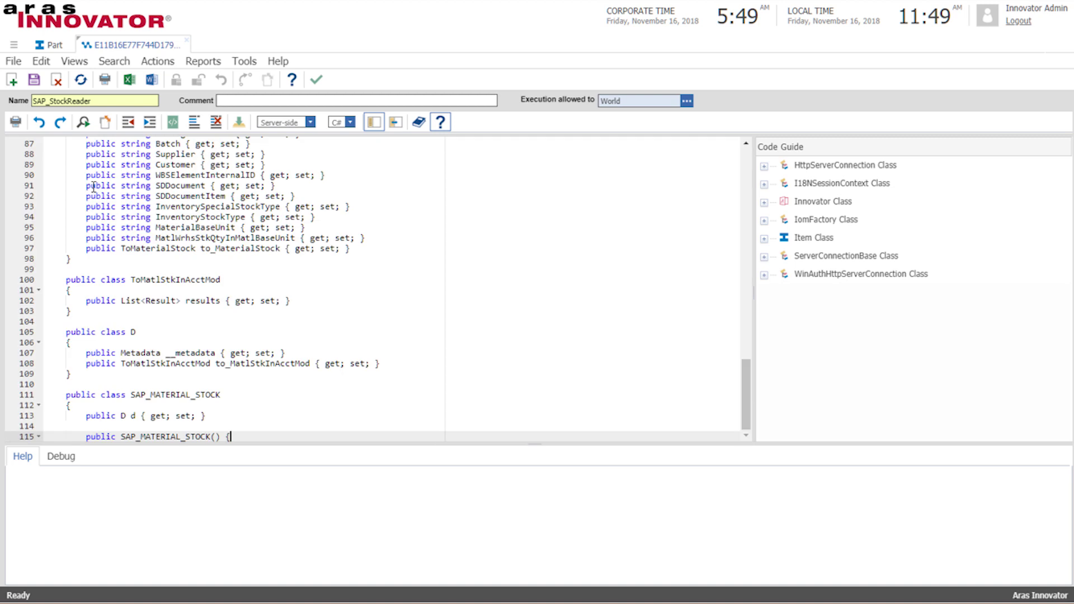
pyautogui.scroll(20, 206, 215)
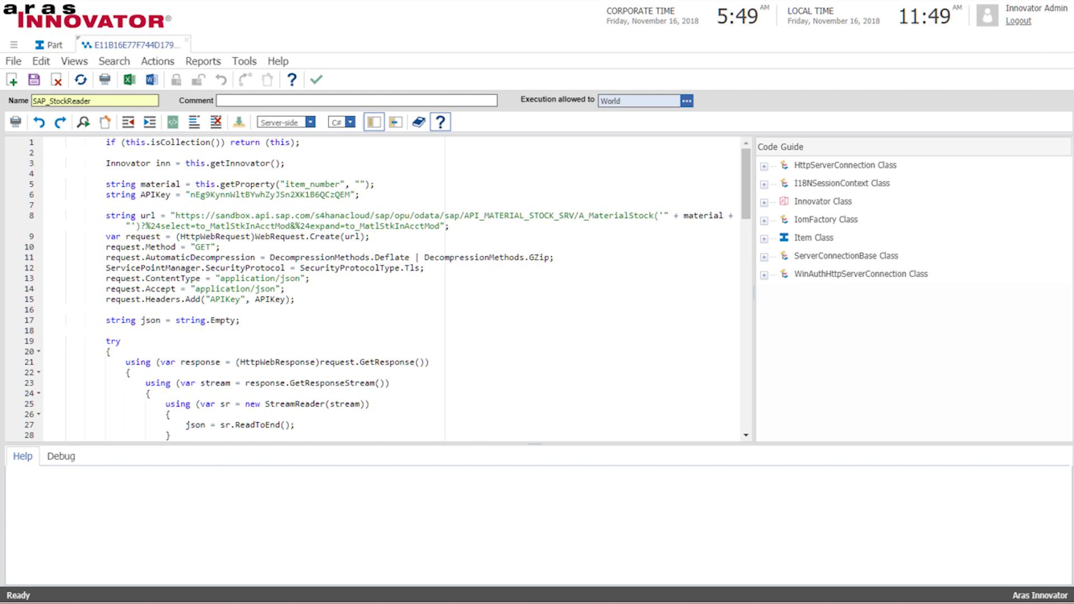
pyautogui.click(171, 247)
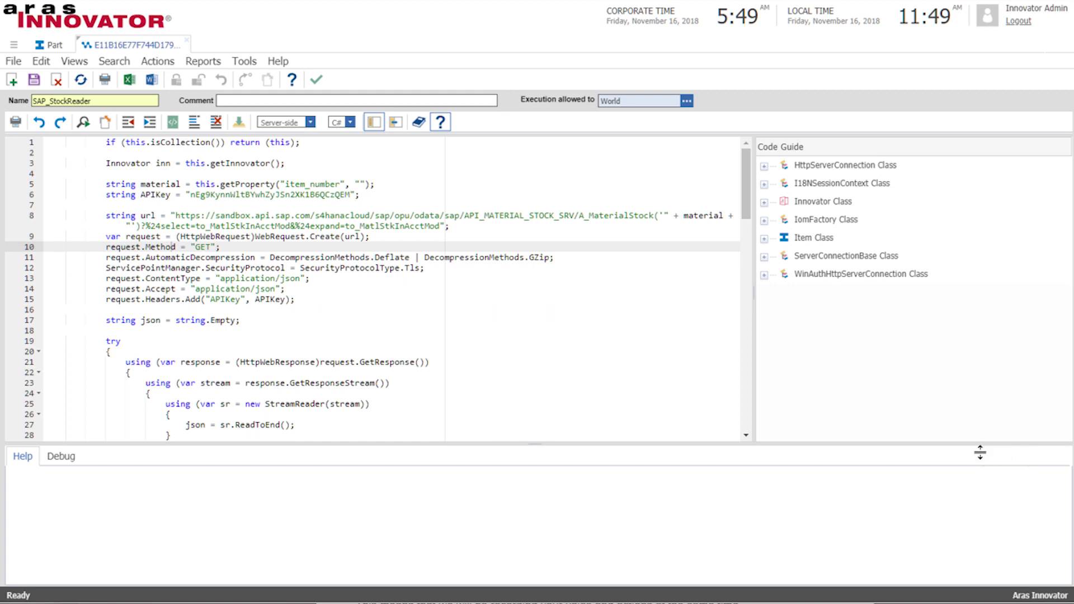
pyautogui.click(374, 268)
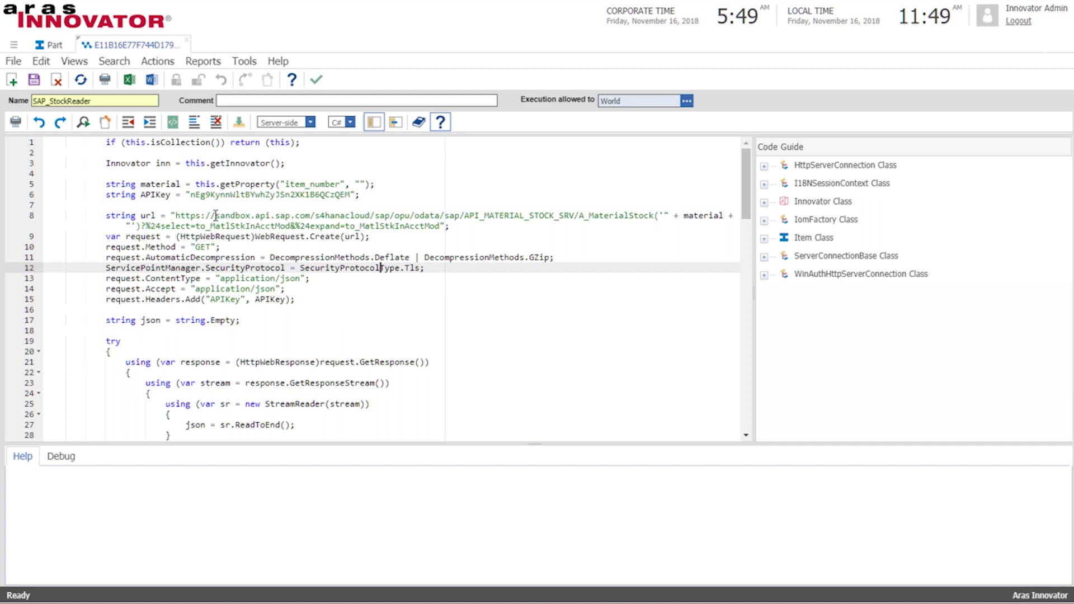
pyautogui.moveTo(216, 216); pyautogui.dragTo(311, 215)
pyautogui.click(312, 216)
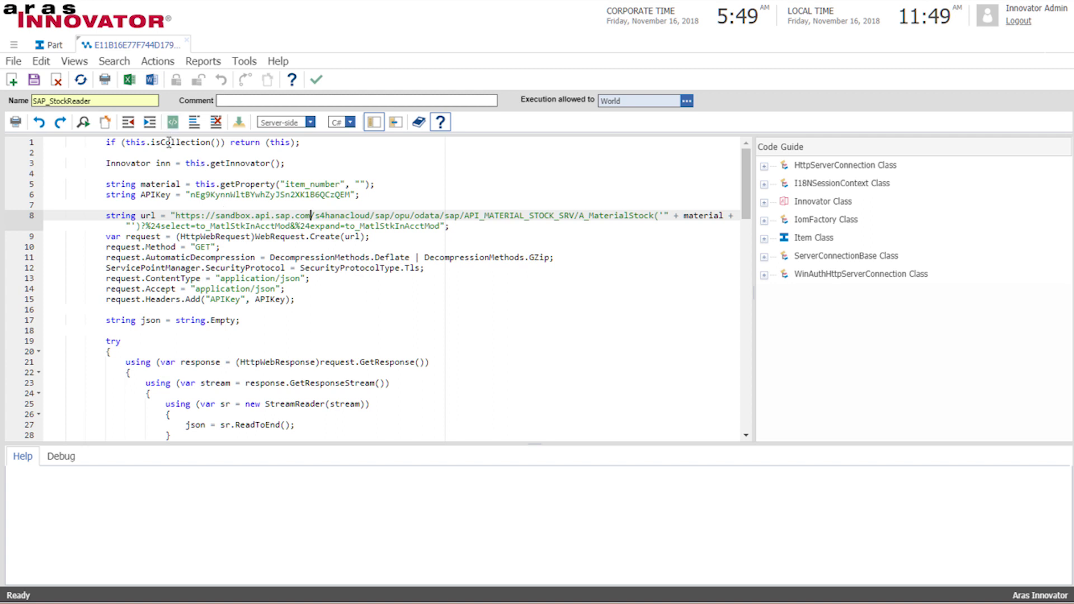
pyautogui.click(322, 82)
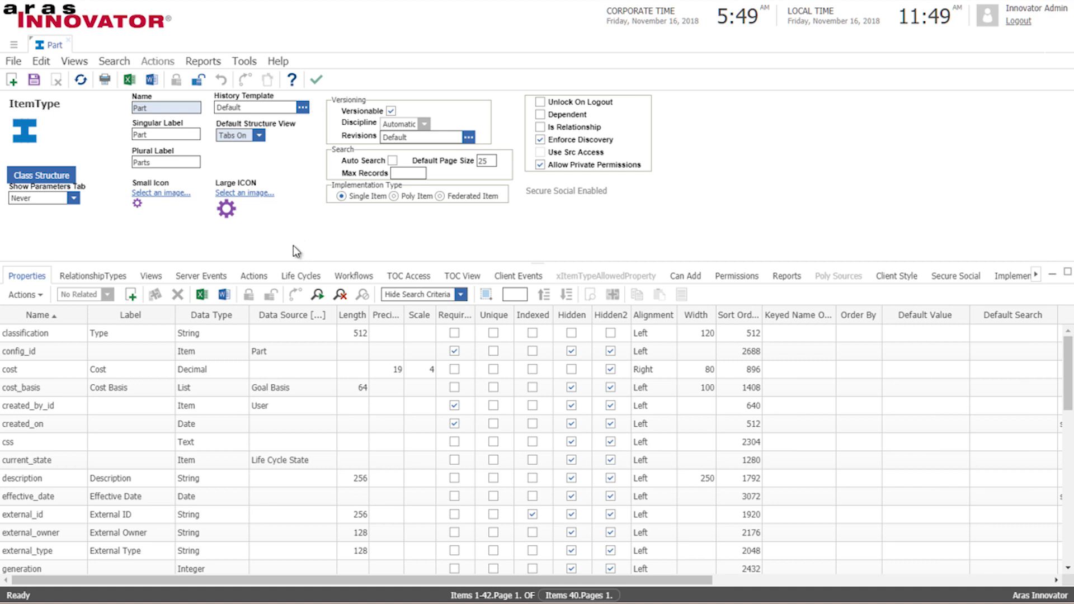
# - Add SAP_StockReader as a new Part server event, found with an SA* method search
pyautogui.click(206, 278)
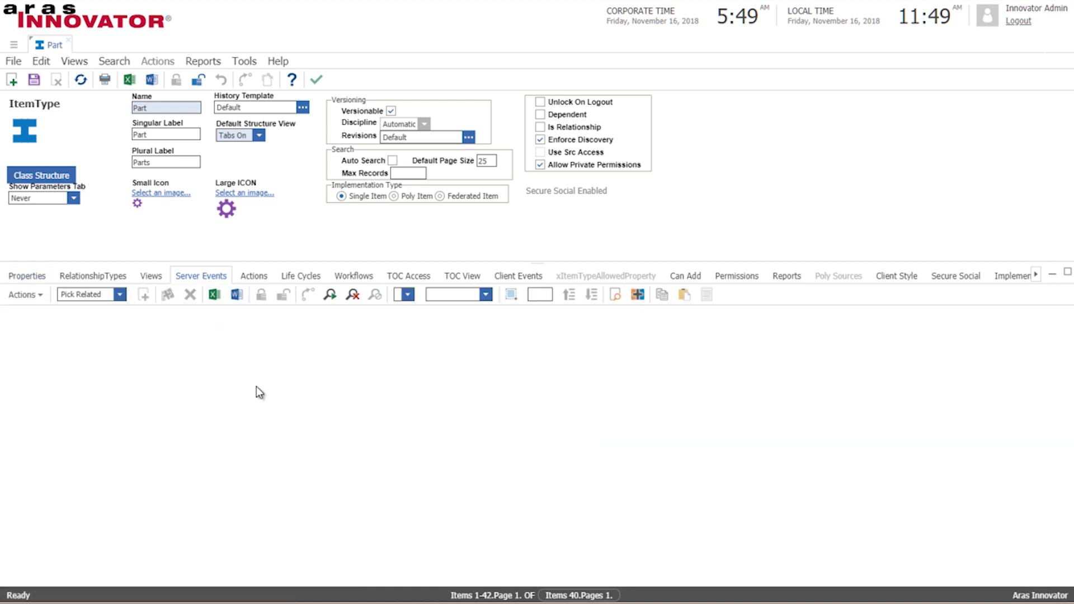
pyautogui.click(143, 295)
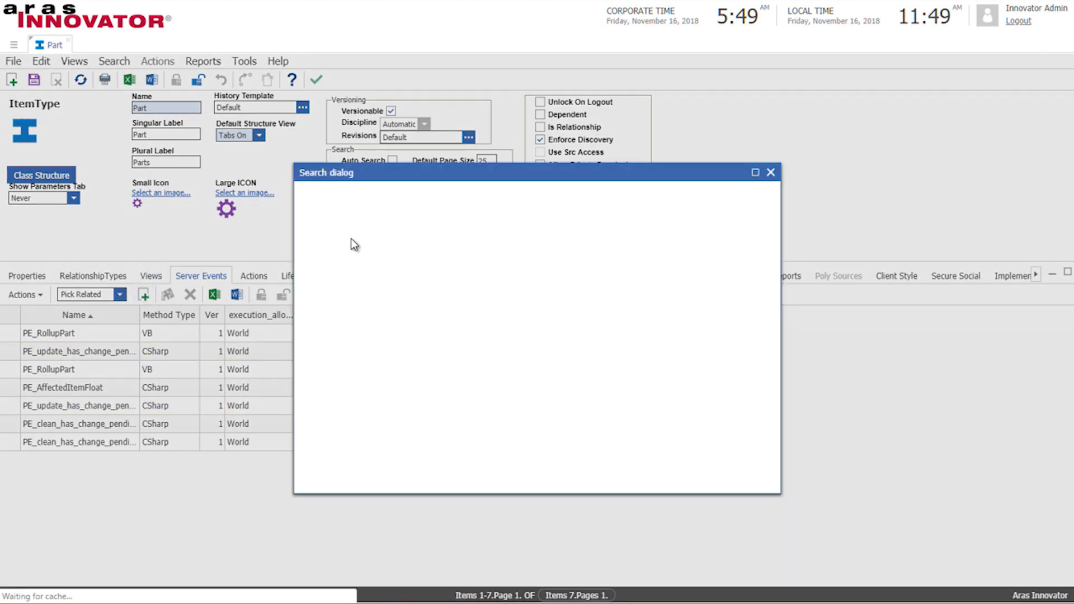
pyautogui.click(334, 231)
pyautogui.write('SA*')
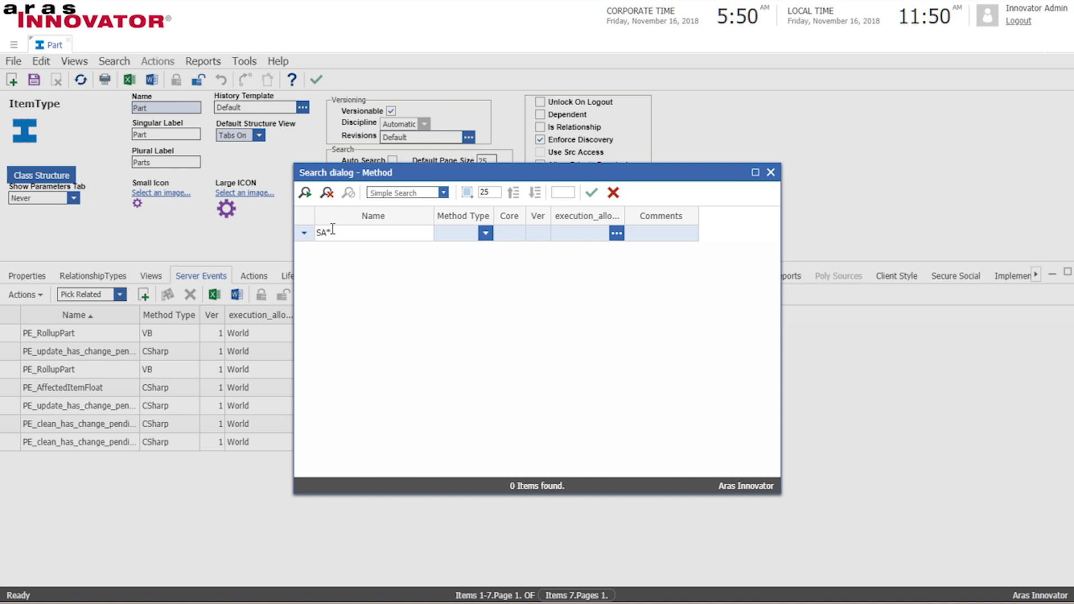
pyautogui.press('Return')
pyautogui.doubleClick(355, 254)
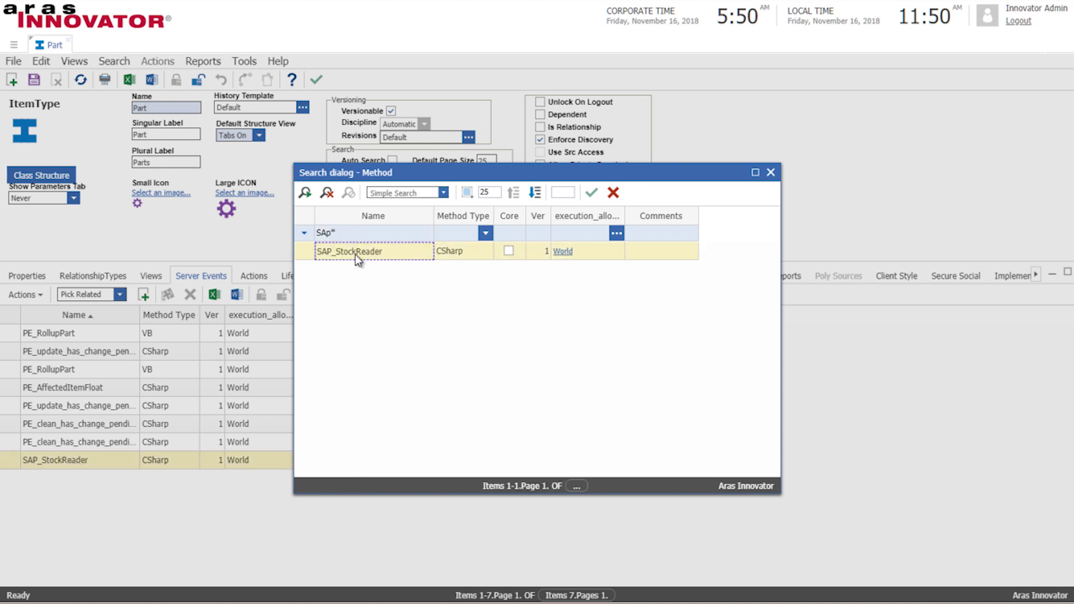
pyautogui.click(770, 172)
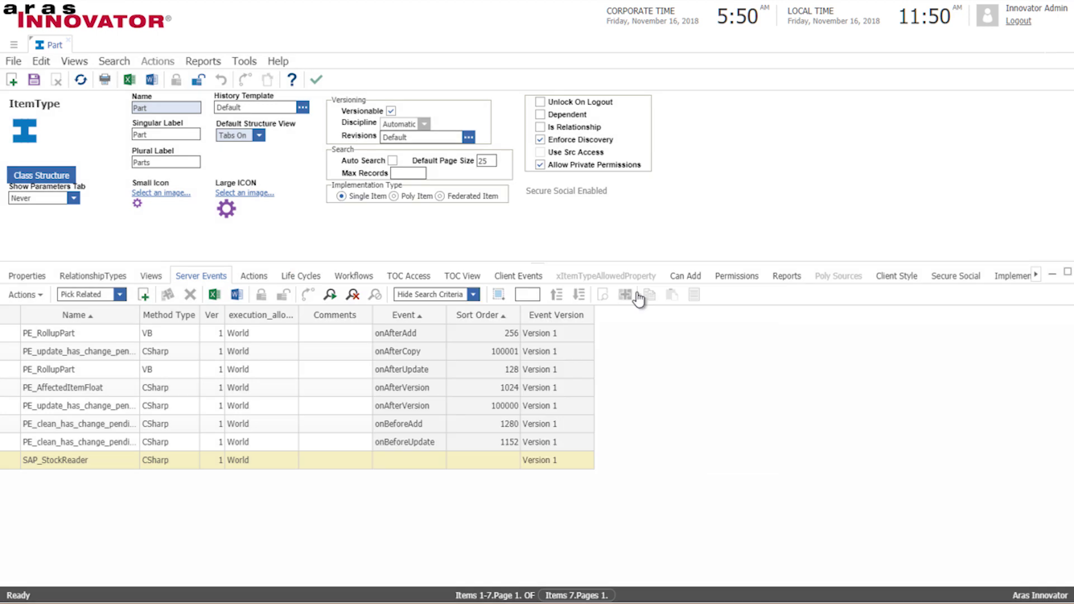
# - Set the SAP_StockReader event to onAfterGet and save the Part ItemType
pyautogui.click(410, 459)
pyautogui.write('onAfterMethod')
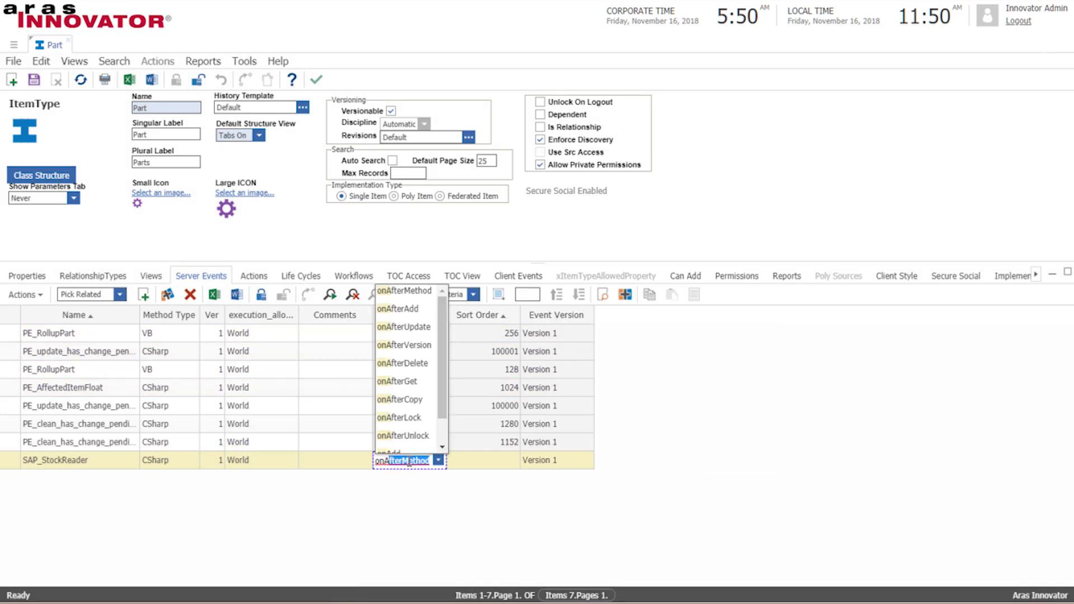
pyautogui.doubleClick(409, 461)
pyautogui.write('G')
pyautogui.press('Tab')
pyautogui.click(482, 463)
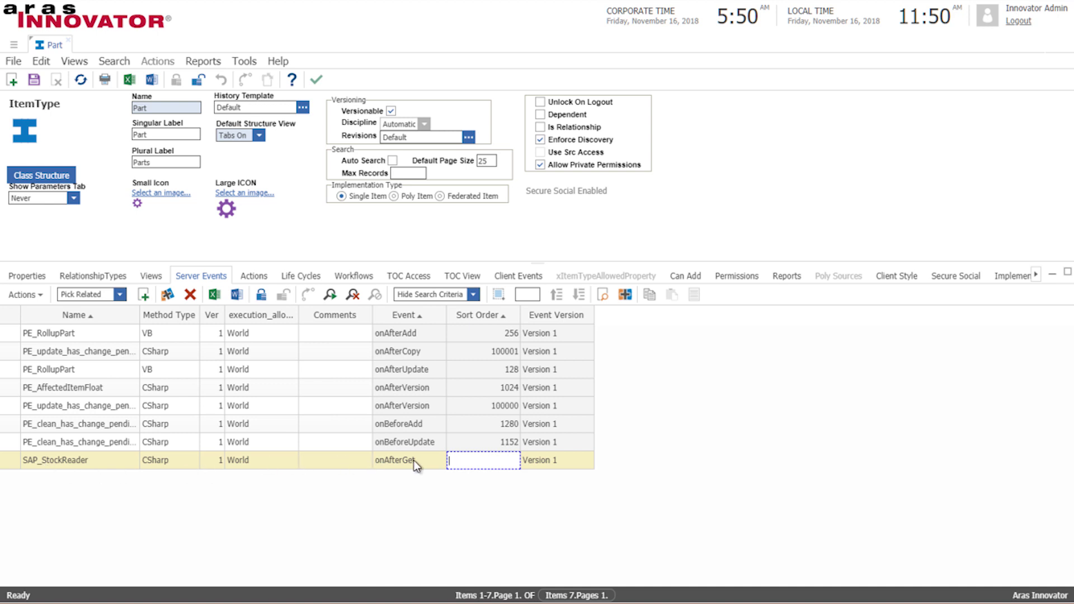
pyautogui.click(36, 82)
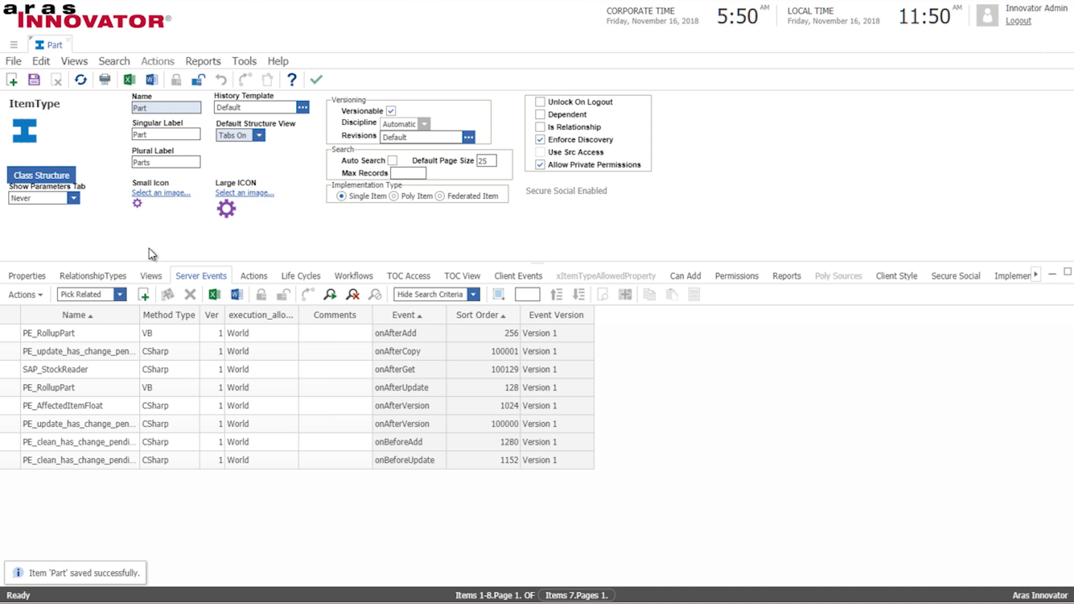
# - Open the Part form for editing and place a SAP Qty field below Long Description
pyautogui.click(153, 283)
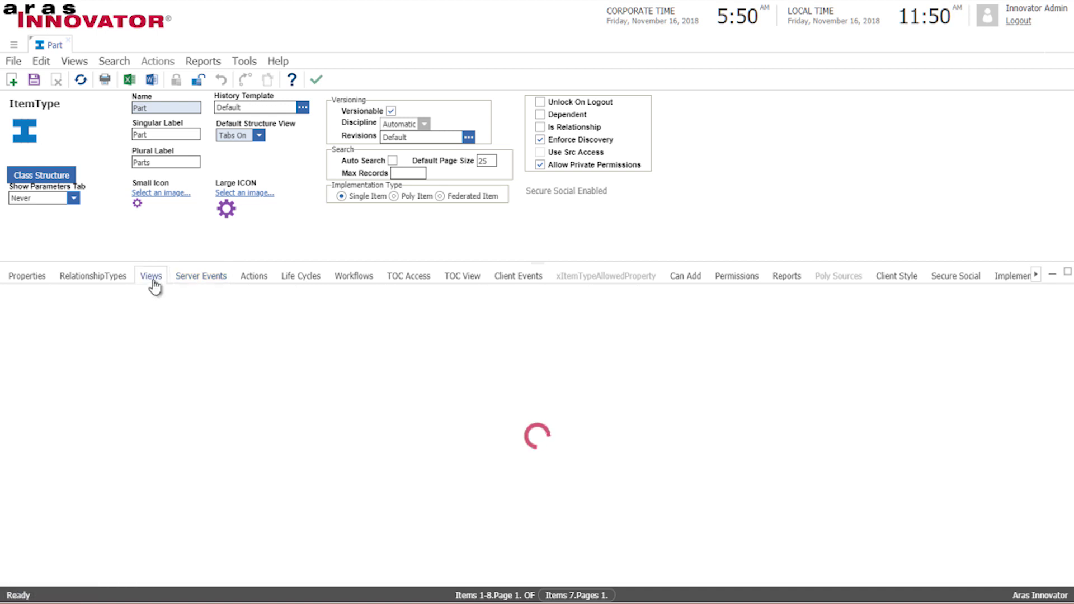
pyautogui.rightClick(74, 394)
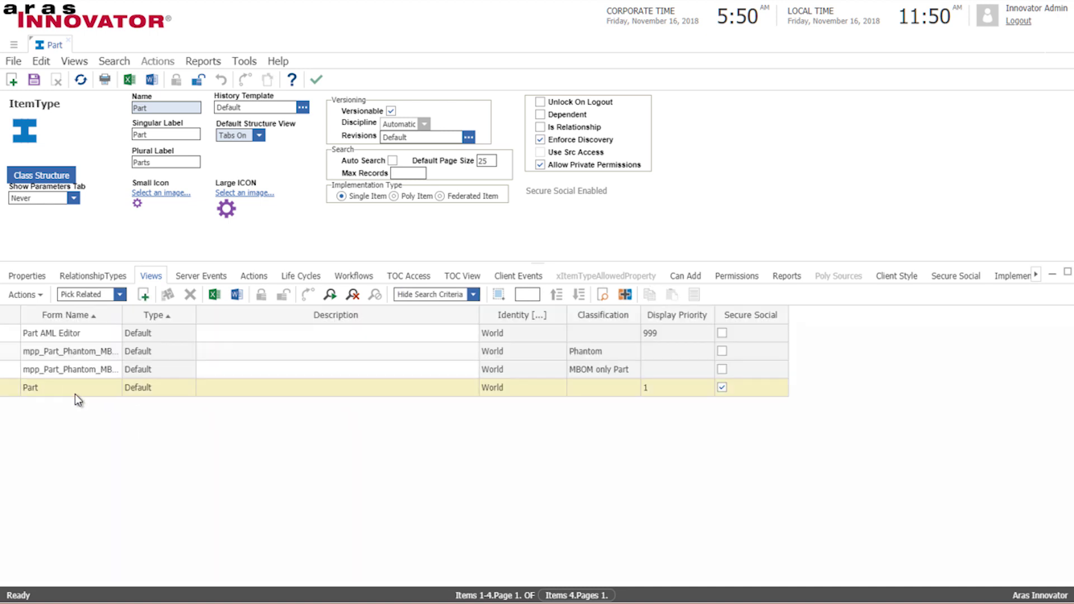
pyautogui.click(85, 402)
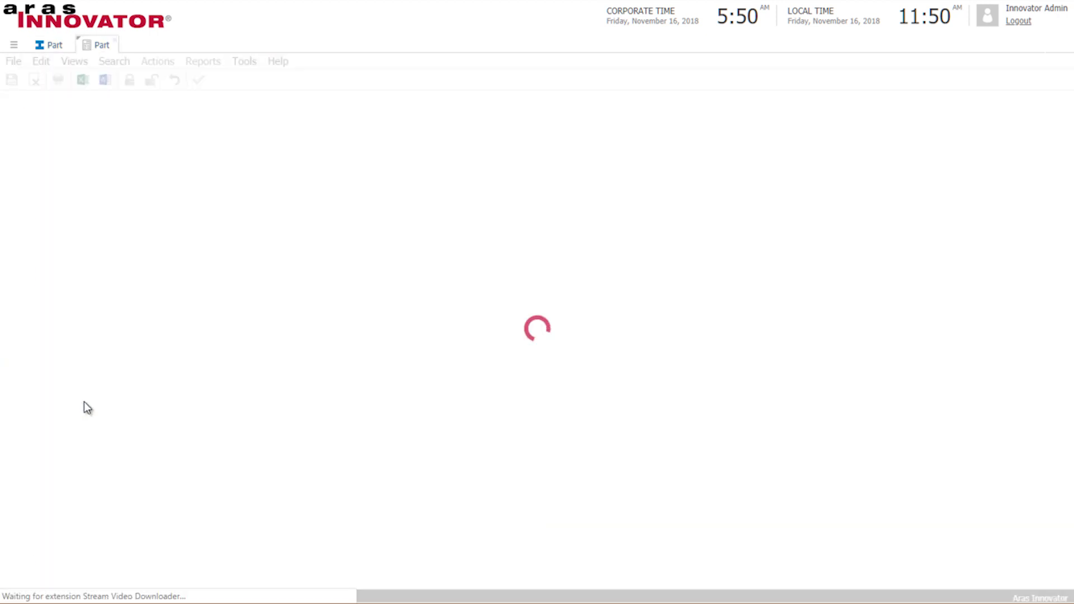
pyautogui.click(191, 316)
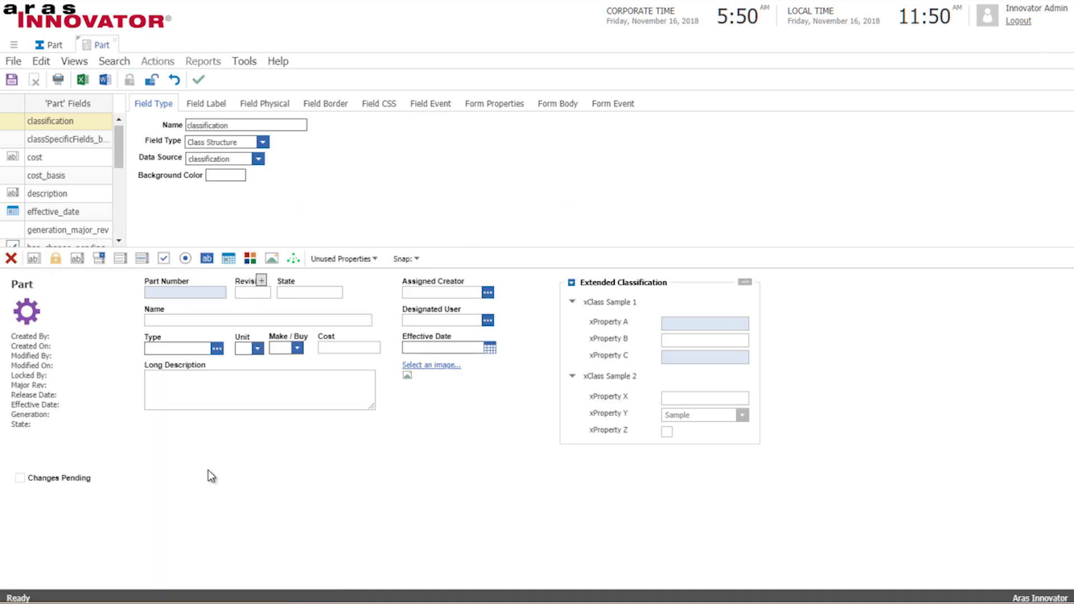
pyautogui.click(342, 262)
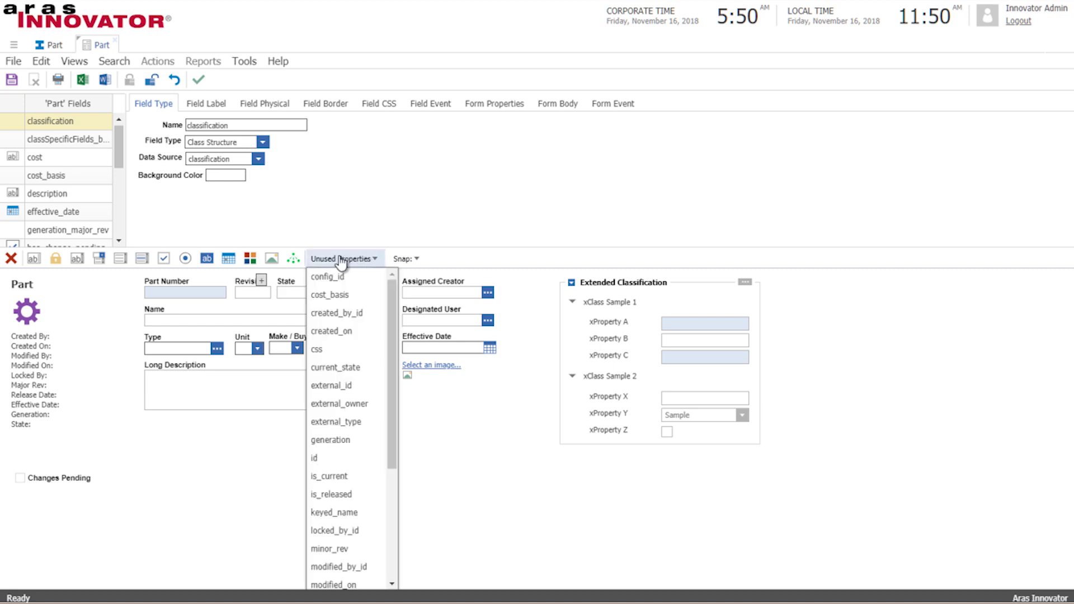
pyautogui.moveTo(394, 310); pyautogui.dragTo(401, 467)
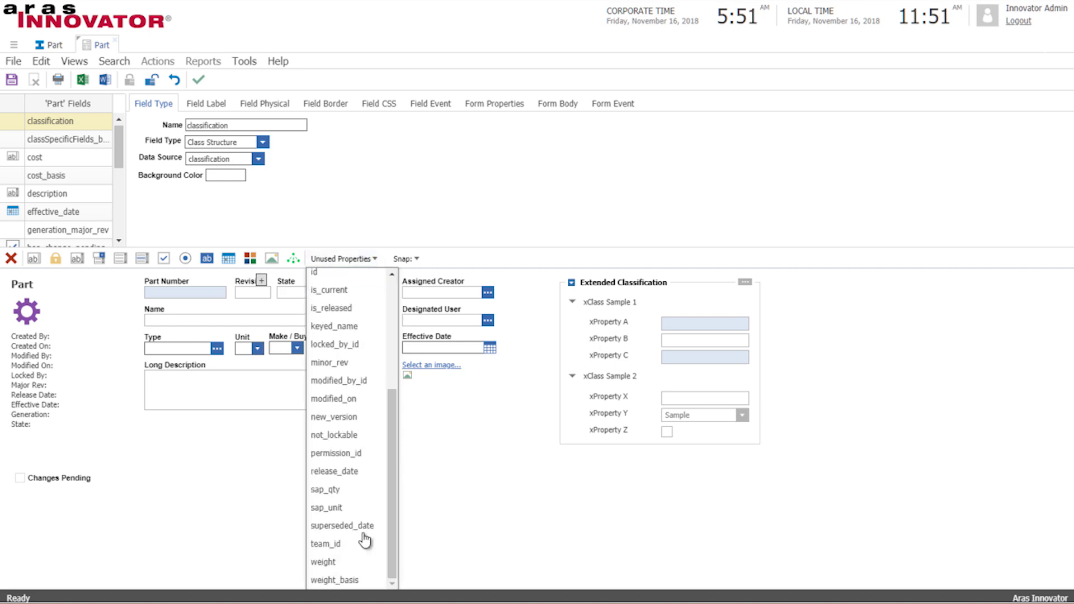
pyautogui.click(350, 490)
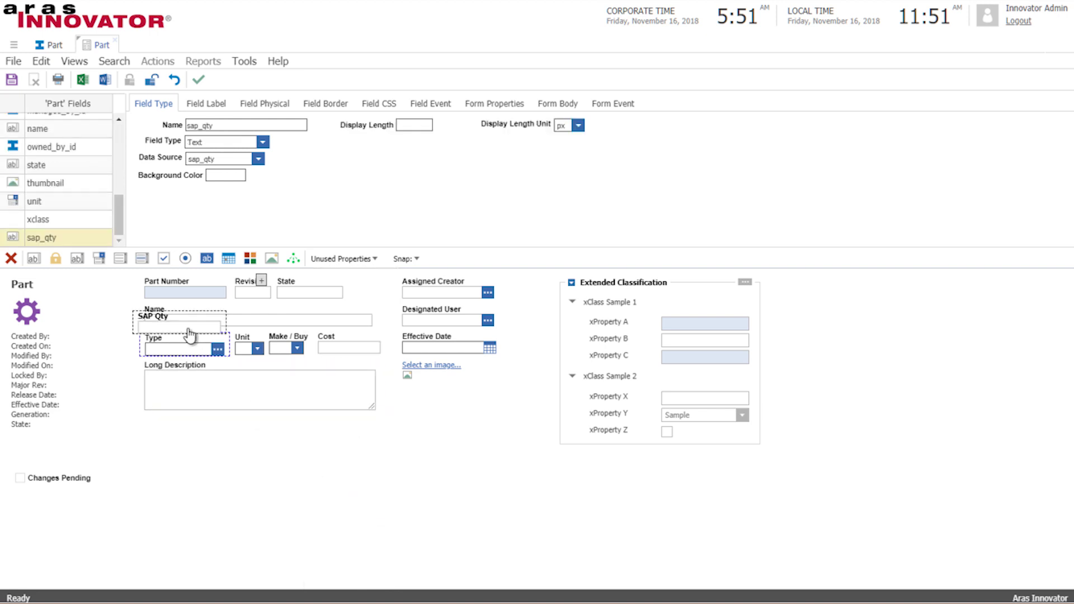
pyautogui.moveTo(188, 331); pyautogui.dragTo(201, 470)
pyautogui.click(404, 258)
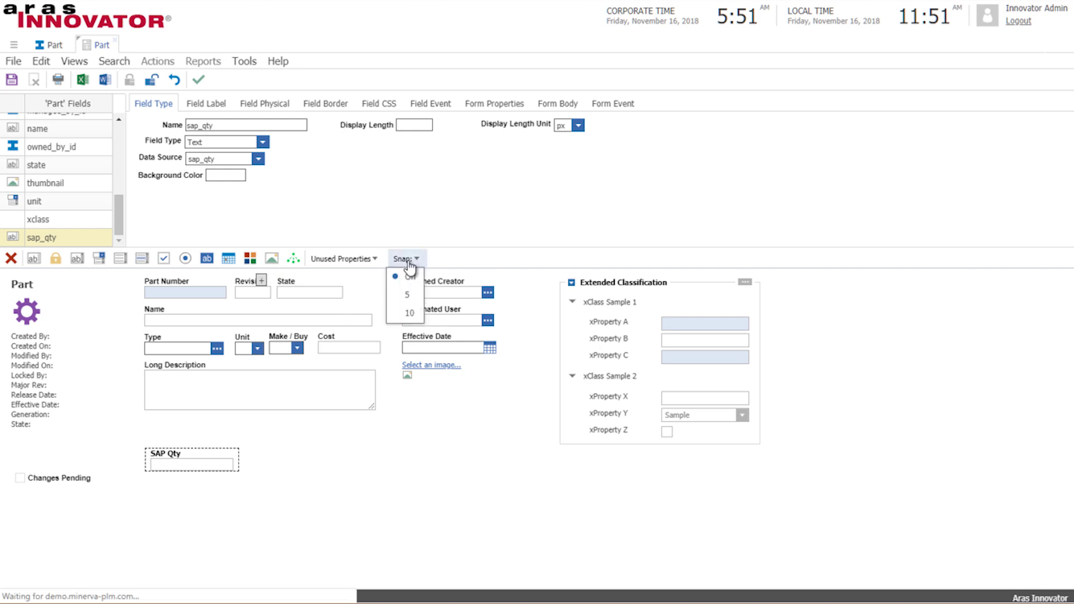
pyautogui.click(409, 316)
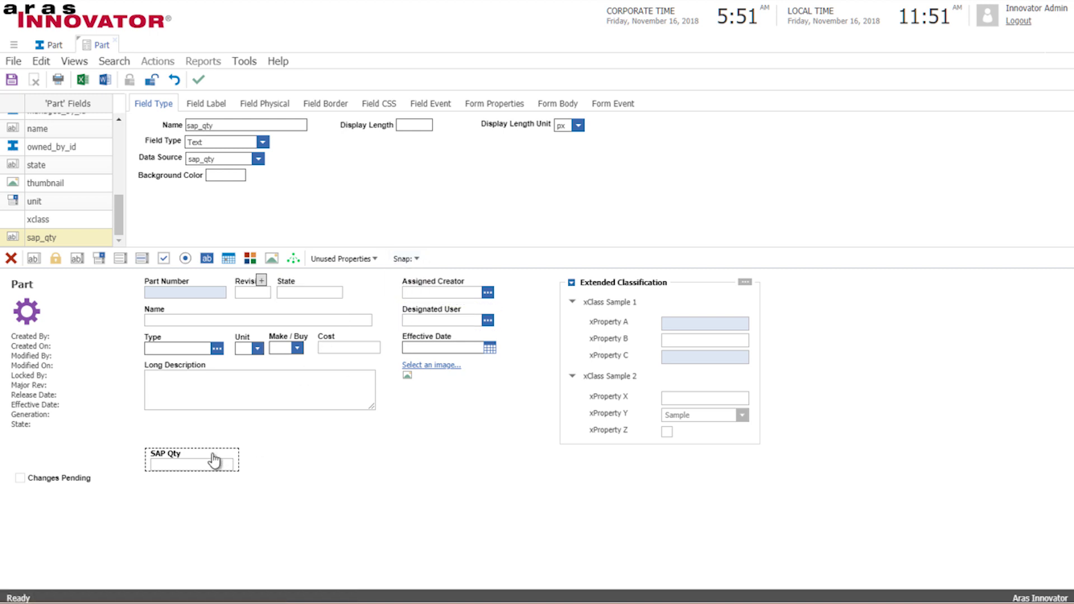
pyautogui.moveTo(211, 463); pyautogui.dragTo(195, 449)
# - Add the SAP Unit field from Unused Properties beside SAP Qty
pyautogui.click(349, 259)
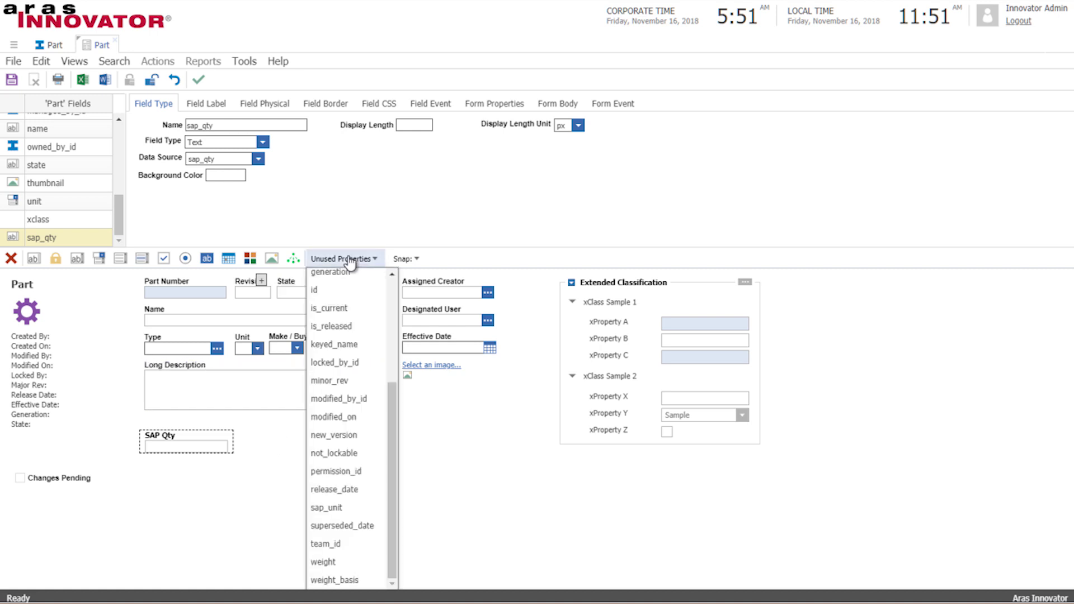
pyautogui.click(343, 514)
pyautogui.moveTo(213, 472); pyautogui.dragTo(299, 457)
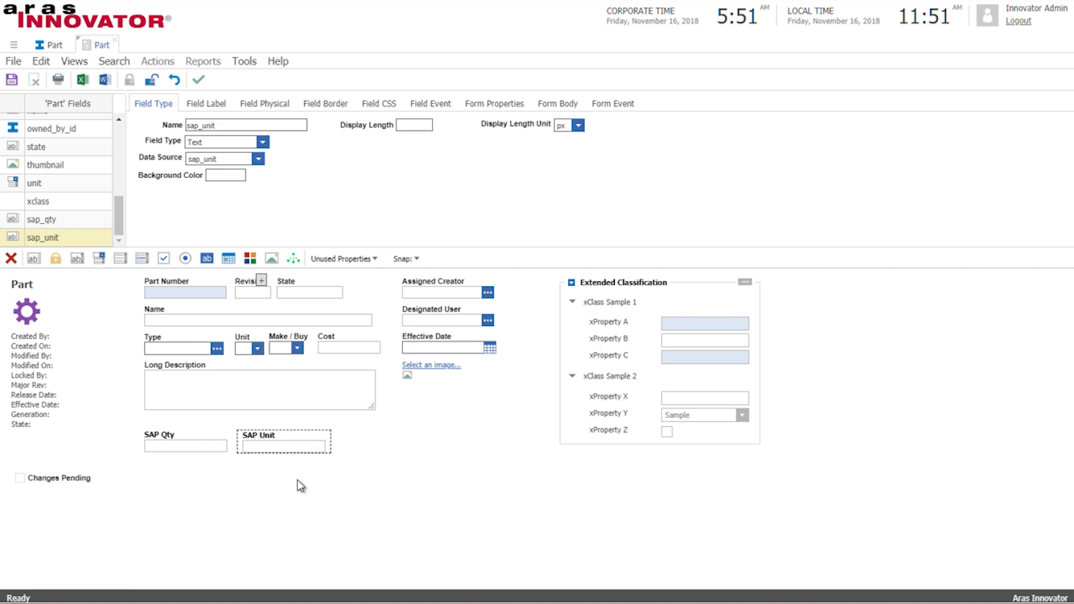
pyautogui.click(182, 455)
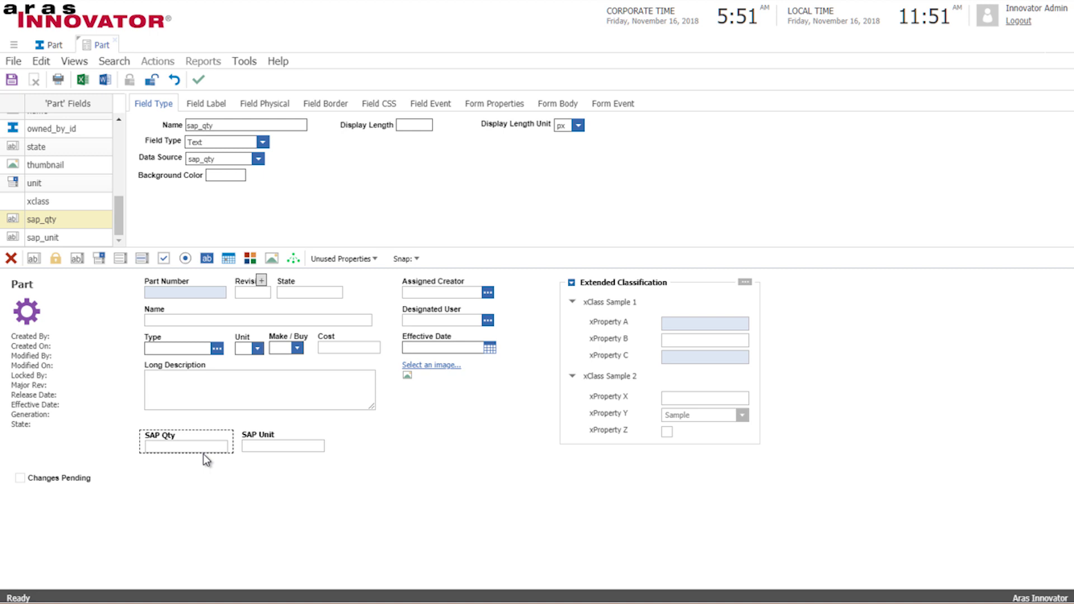
# - Disable the SAP Qty and SAP Unit fields under Field Physical and close the form editor
pyautogui.click(274, 109)
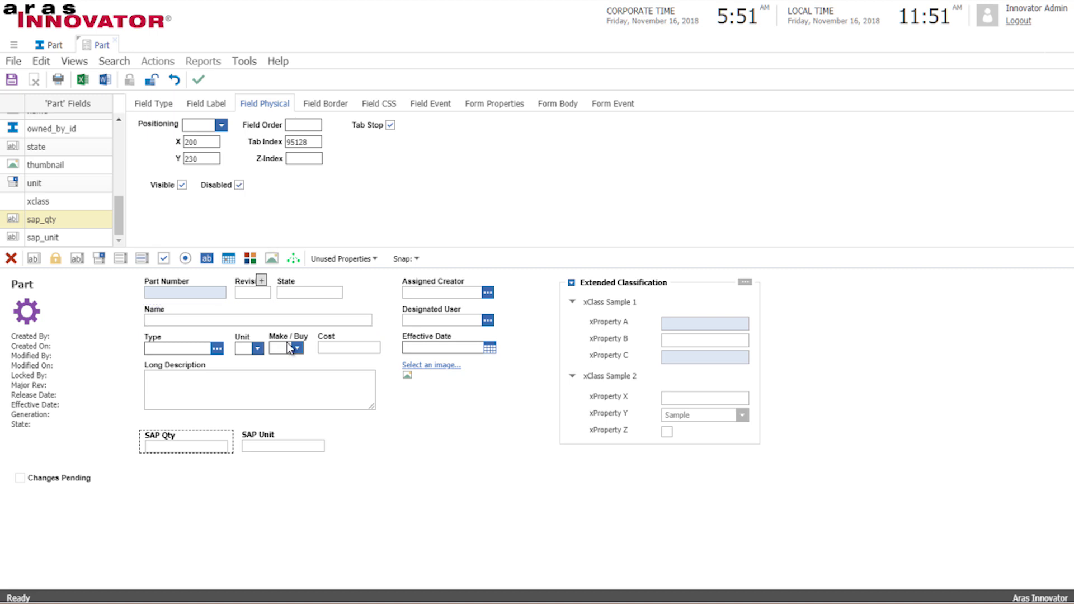
pyautogui.click(283, 450)
pyautogui.click(239, 186)
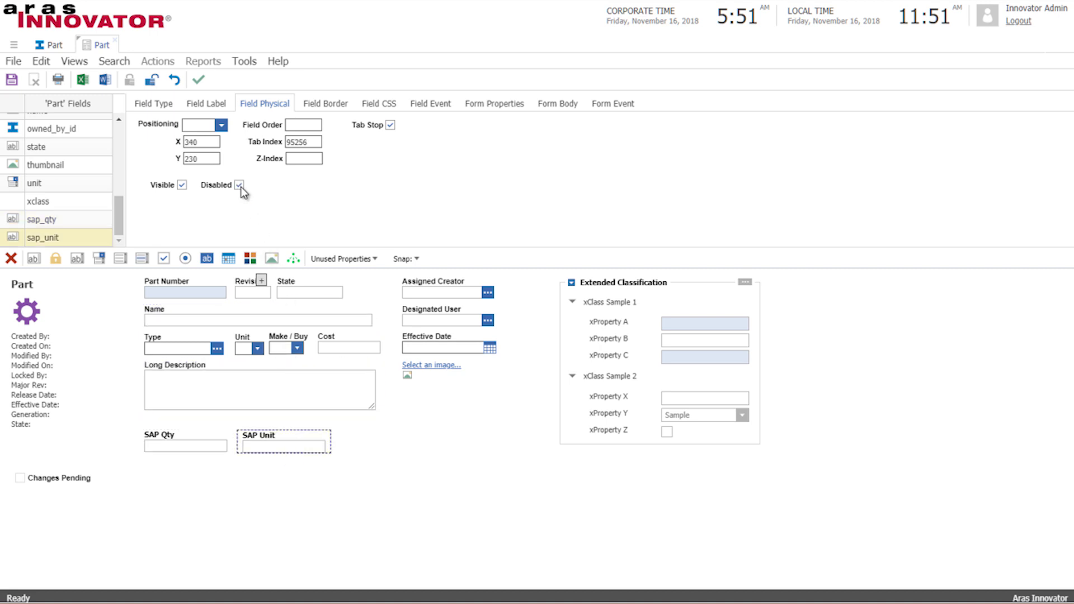
pyautogui.click(196, 83)
pyautogui.moveTo(118, 344); pyautogui.dragTo(125, 498)
# - Search Parts for part number f* and open F-10B, showing SAP Qty 2 and SAP Unit PC
pyautogui.click(56, 342)
pyautogui.click(302, 141)
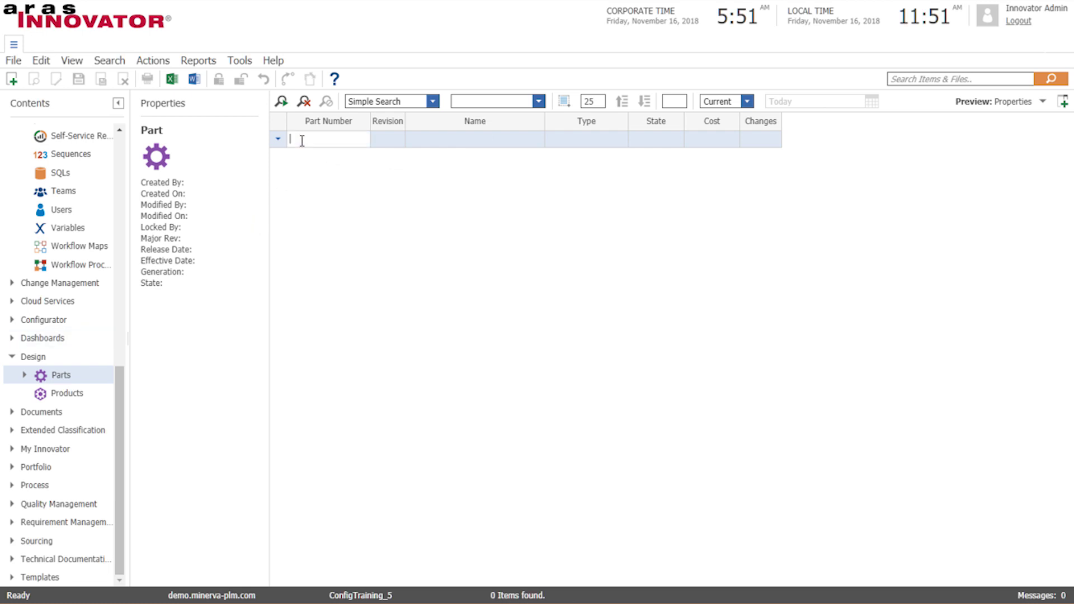
pyautogui.write('f*')
pyautogui.press('Return')
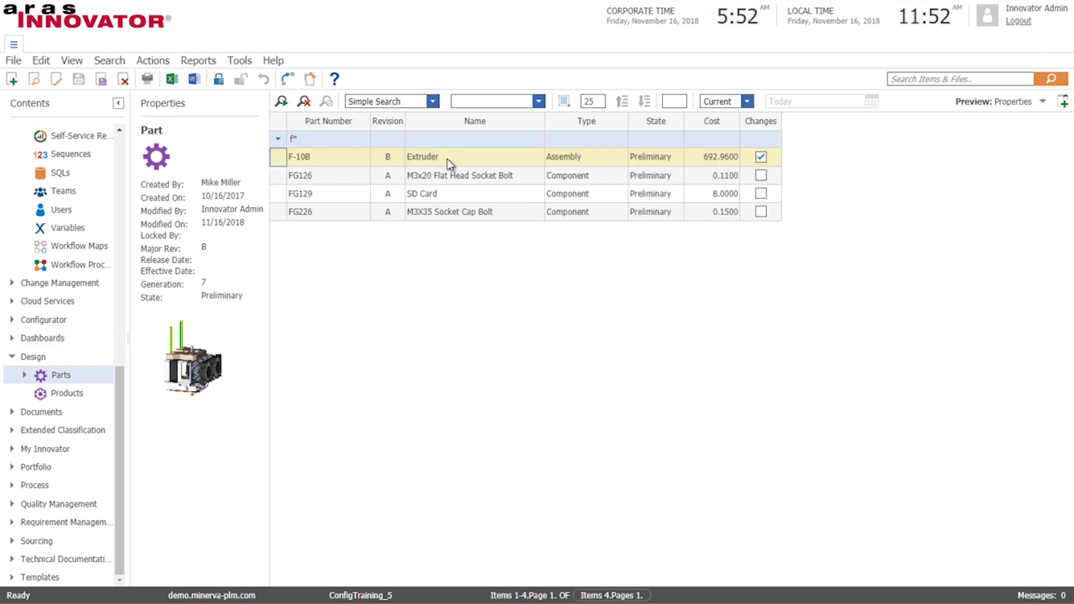
pyautogui.doubleClick(342, 156)
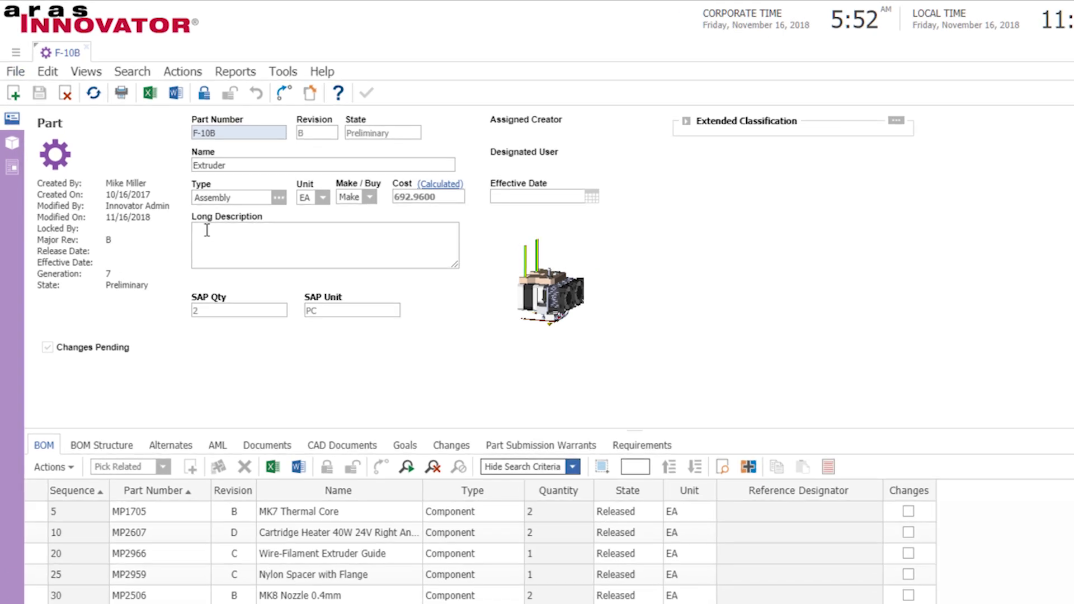
# - Open part FG129 (SAP Qty 93, Unit PC), then part FG126 from the Parts grid
pyautogui.click(16, 54)
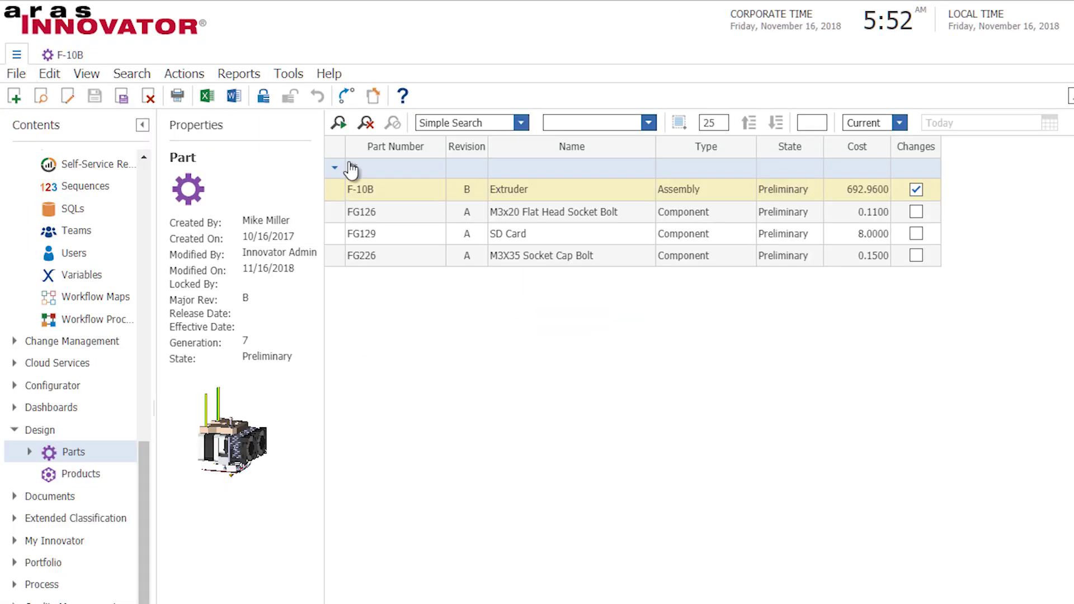
pyautogui.doubleClick(395, 234)
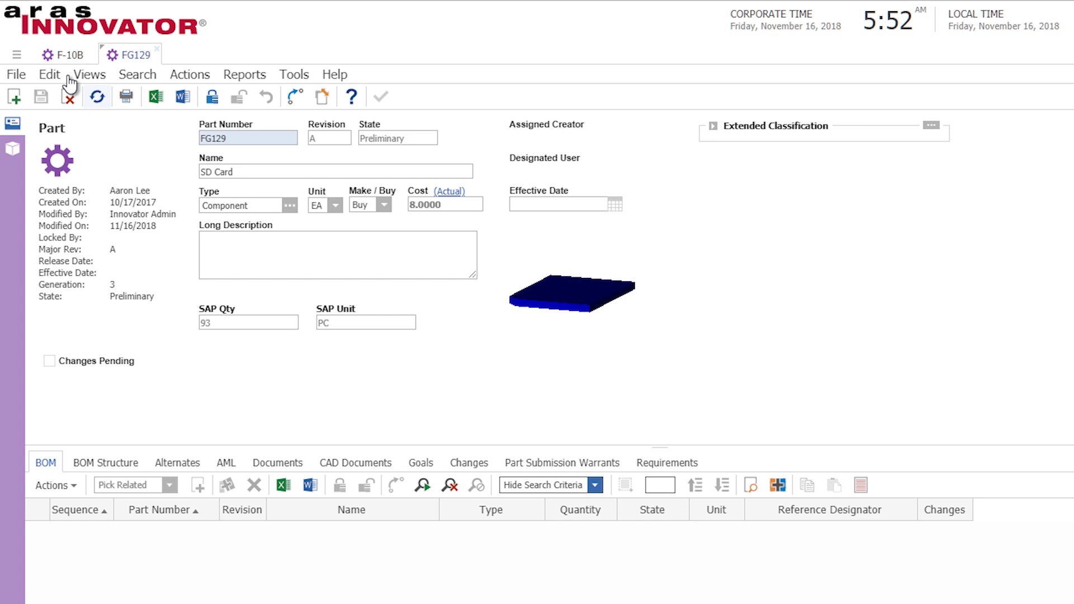
pyautogui.click(17, 54)
pyautogui.doubleClick(397, 211)
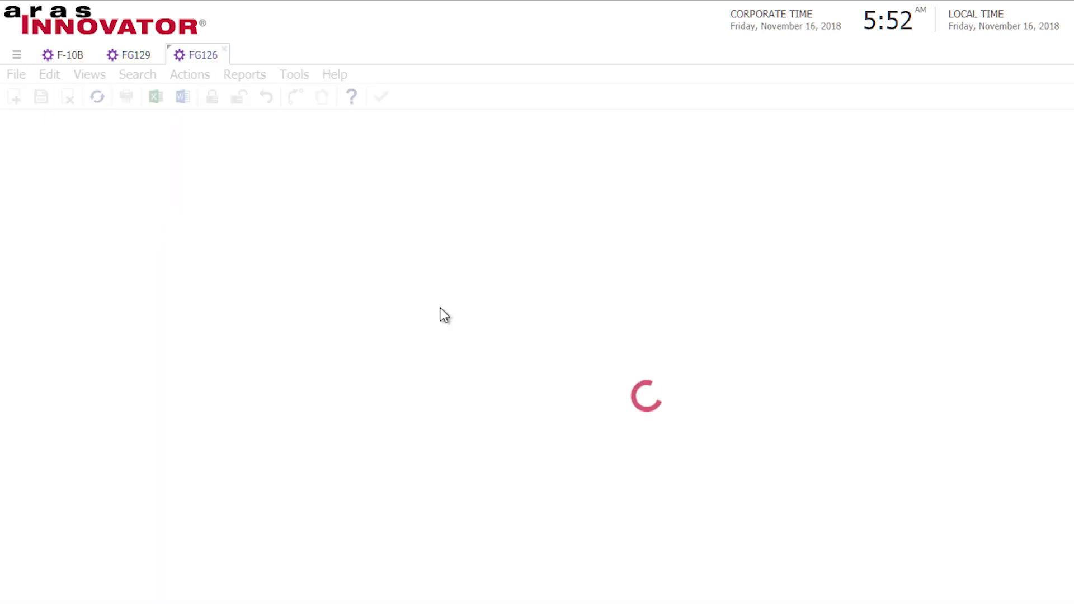